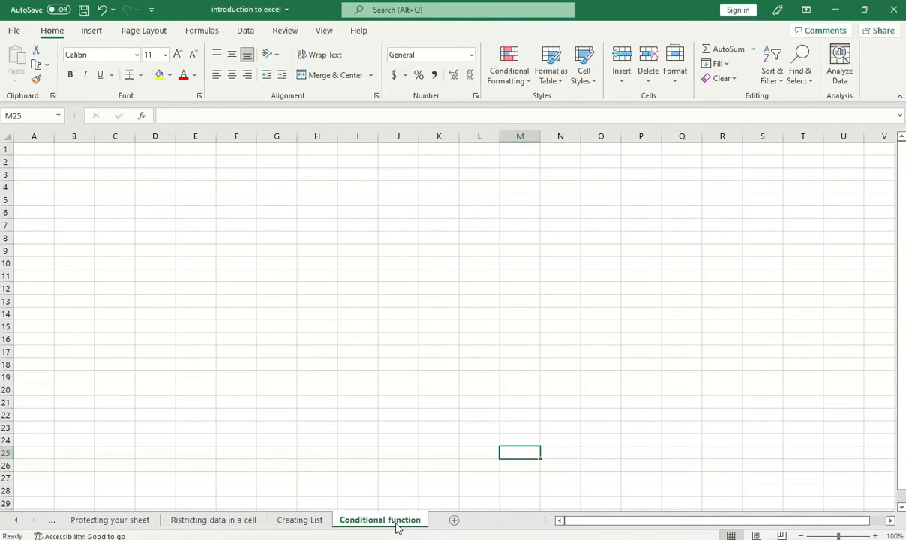
# Increase the height of rows 2 to 10 evenly to make room for a table.
pyautogui.click(226, 375)
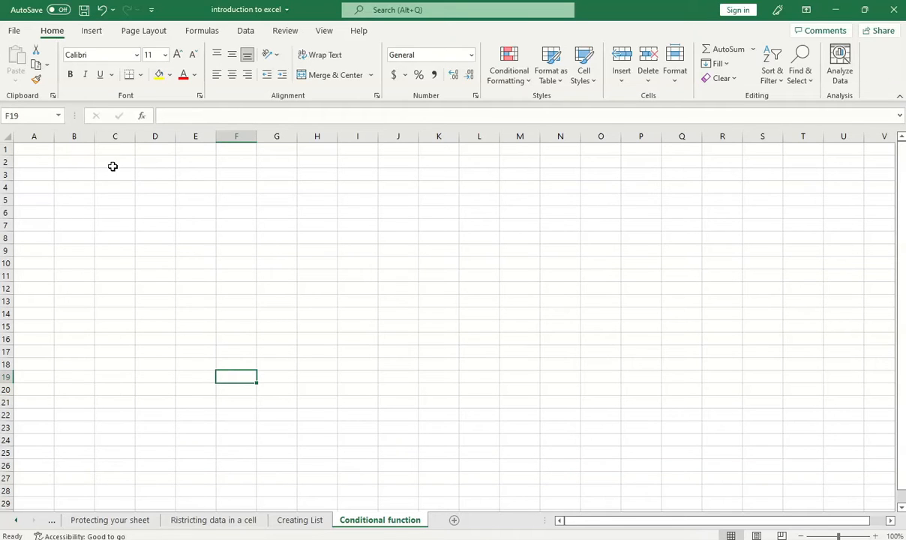
pyautogui.moveTo(113, 163); pyautogui.dragTo(294, 278)
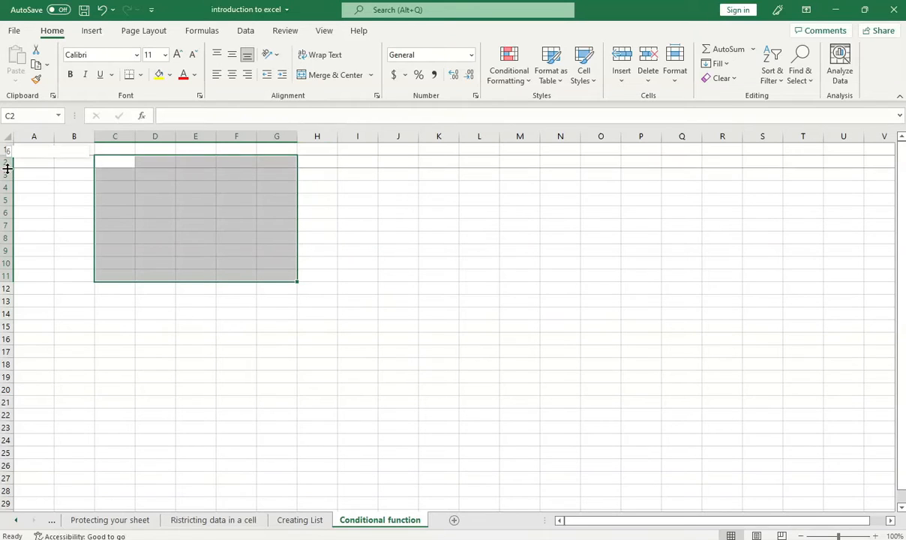
pyautogui.moveTo(6, 167); pyautogui.dragTo(6, 172)
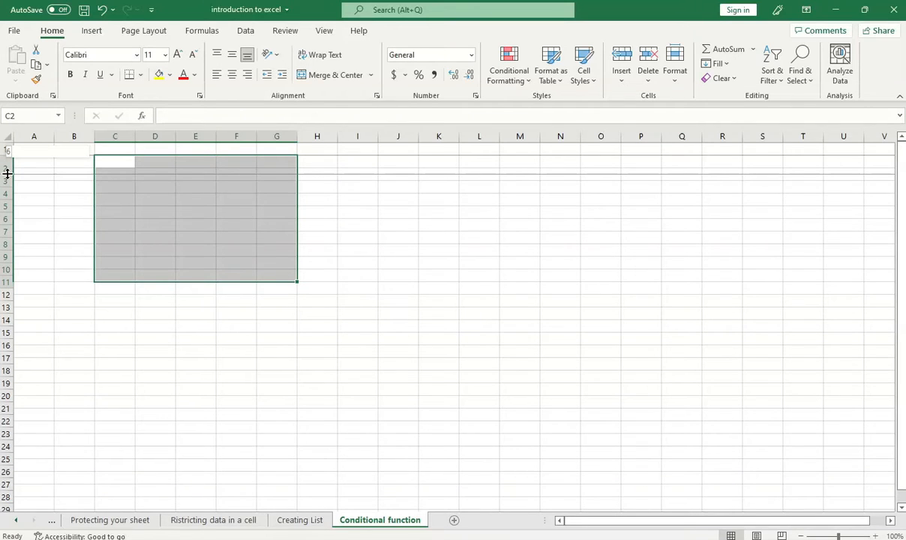
pyautogui.moveTo(7, 173); pyautogui.dragTo(6, 173)
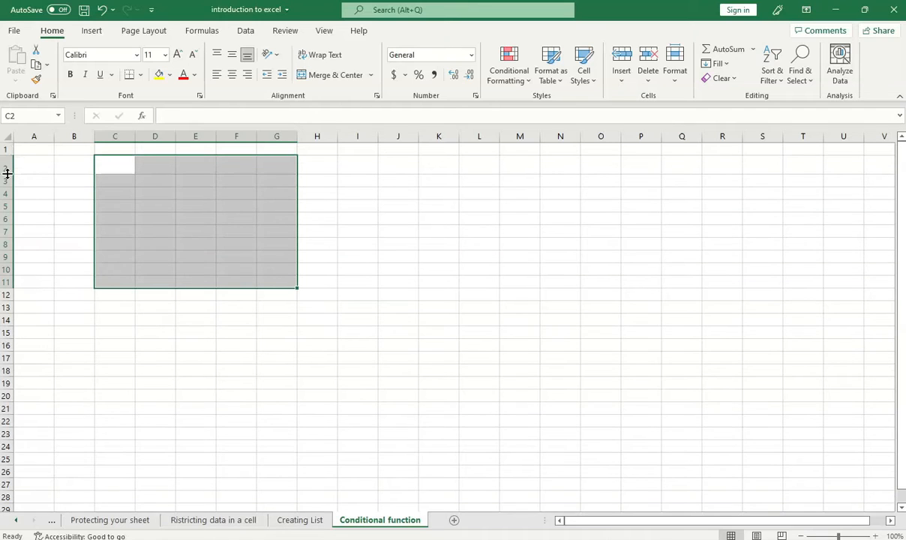
pyautogui.moveTo(6, 164); pyautogui.dragTo(6, 270)
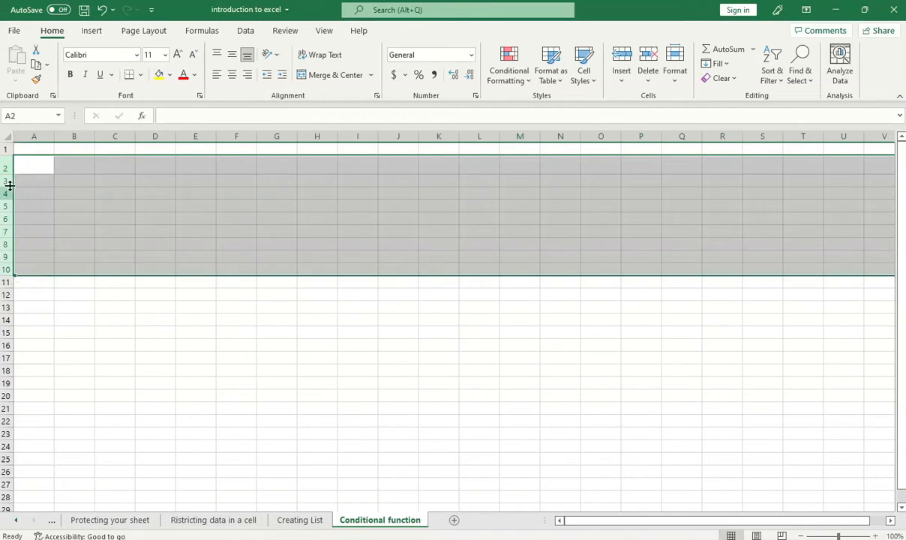
pyautogui.moveTo(8, 174)
pyautogui.mouseDown()
pyautogui.moveTo(9, 198)
pyautogui.moveTo(5, 183)
pyautogui.mouseUp()
pyautogui.click(192, 170)
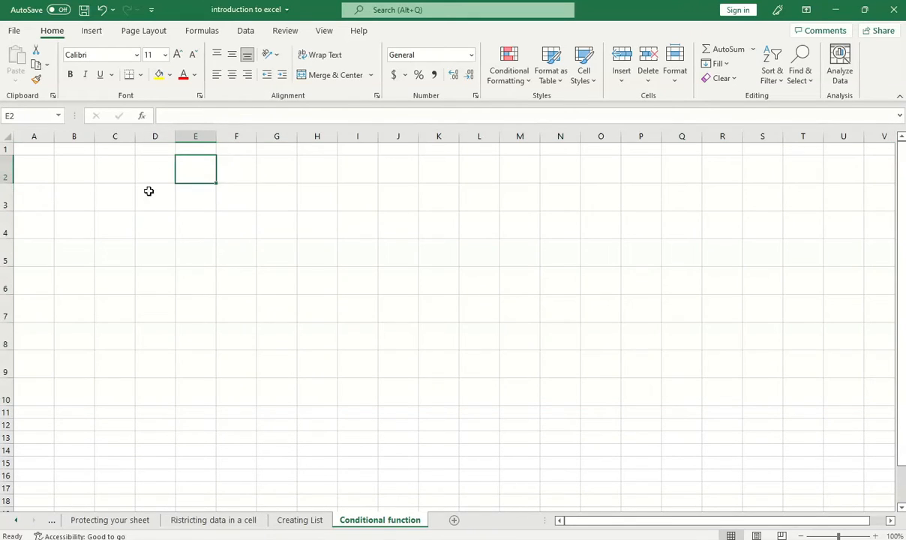
# Apply all borders to the range D2:I7.
pyautogui.moveTo(152, 164); pyautogui.dragTo(357, 297)
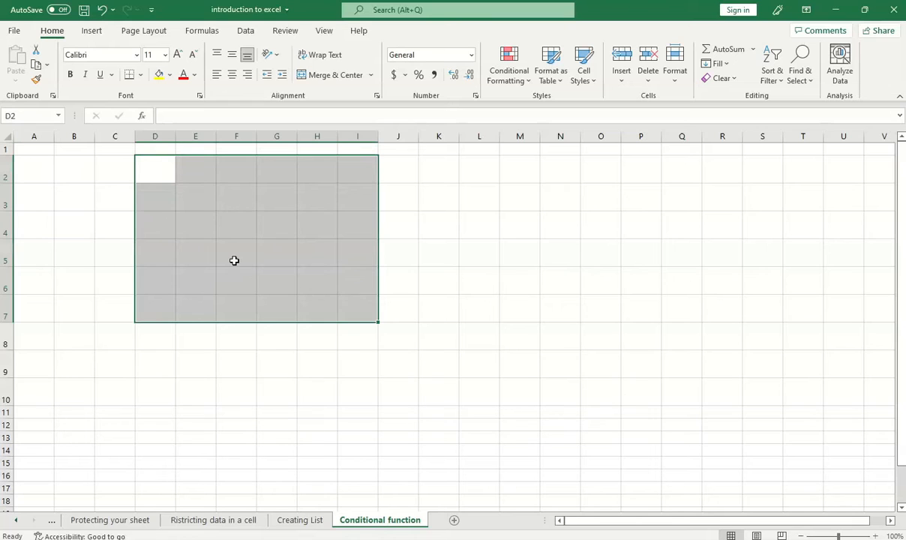
pyautogui.click(141, 75)
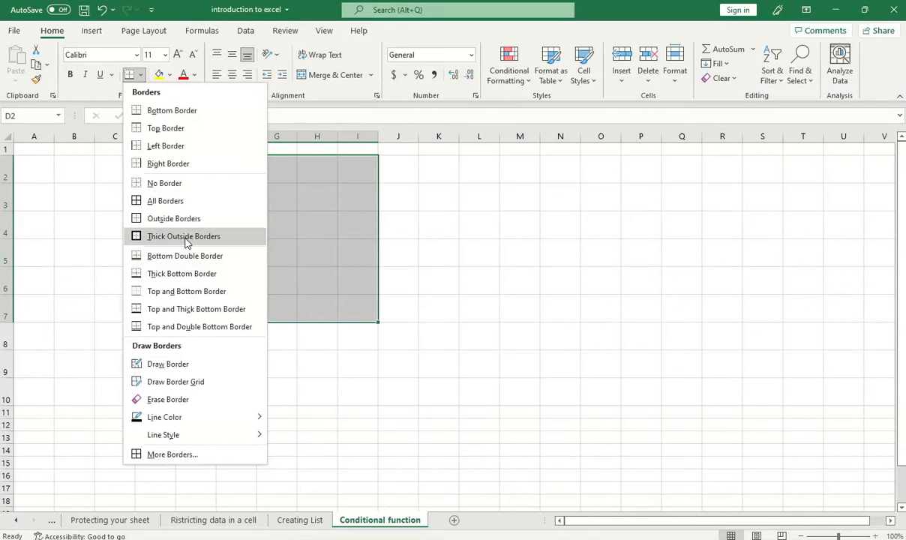
pyautogui.click(180, 201)
pyautogui.click(426, 251)
# Enter 1 in D2 and fill a number series across row 2 to I2, giving 1 to 6.
pyautogui.click(156, 173)
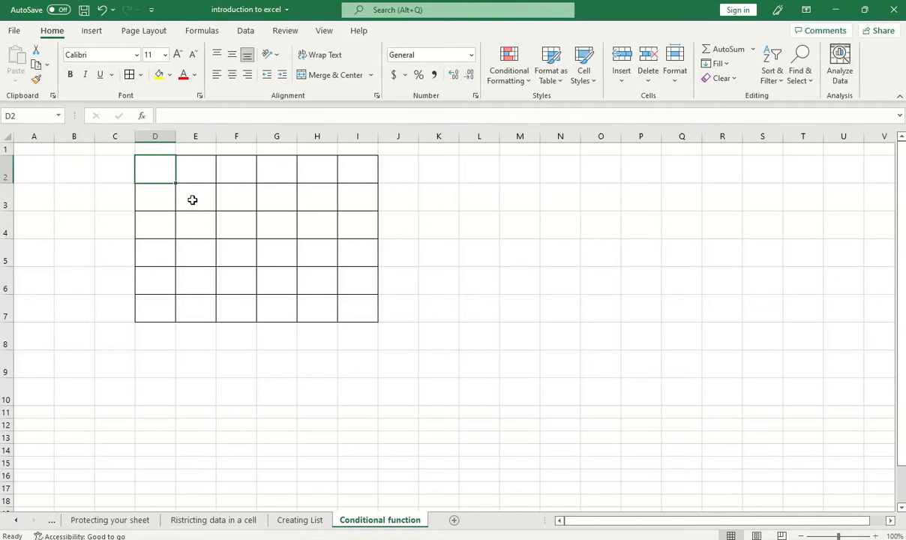
pyautogui.write('1')
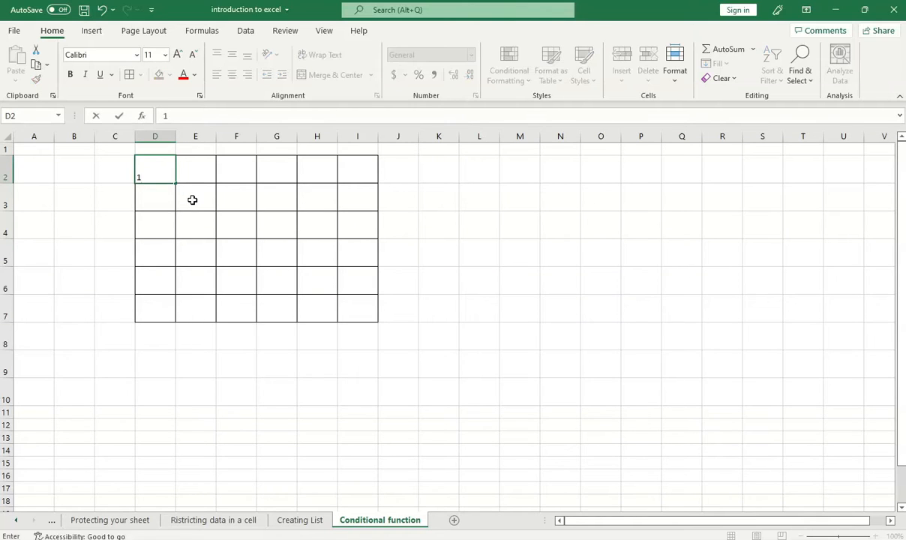
pyautogui.moveTo(176, 182); pyautogui.dragTo(383, 182)
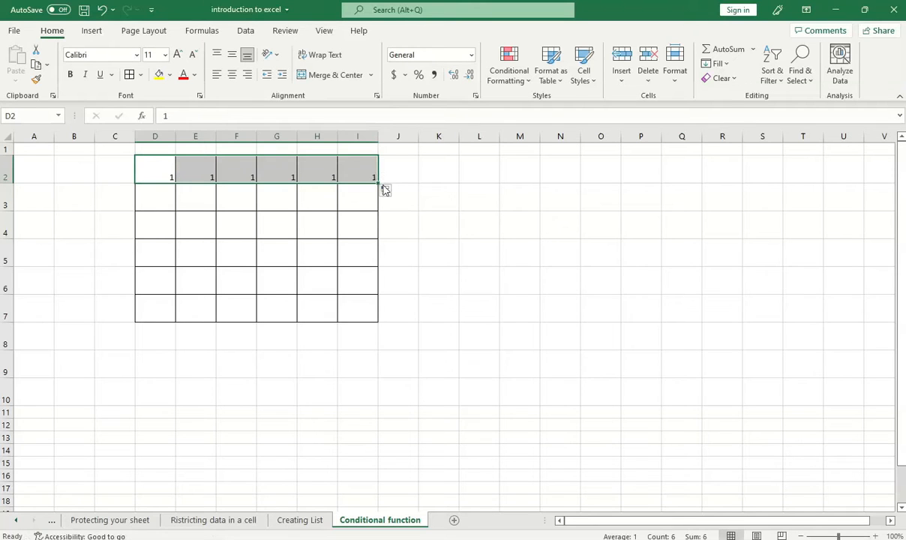
pyautogui.click(384, 190)
pyautogui.click(395, 220)
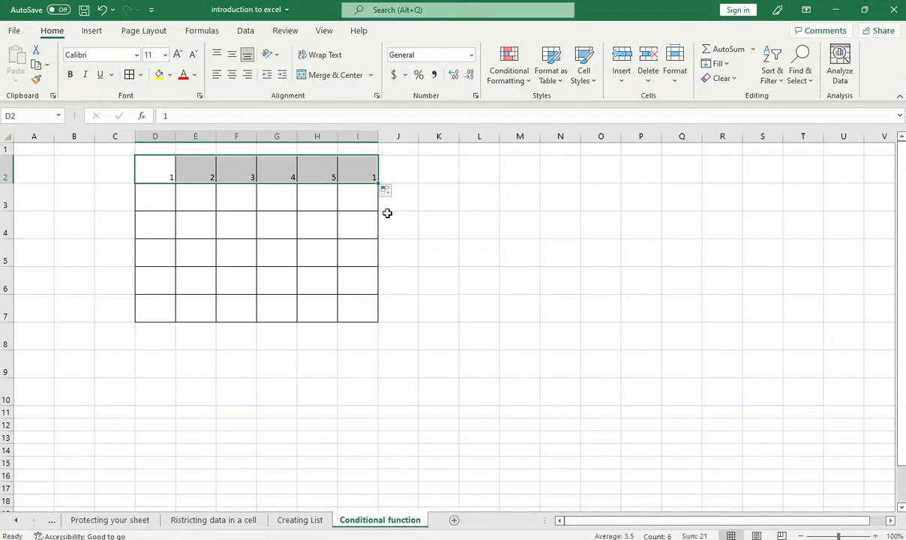
pyautogui.click(332, 218)
# Fill a number series from D2 down to D7, giving 1 to 6.
pyautogui.click(148, 174)
pyautogui.moveTo(175, 182); pyautogui.dragTo(156, 308)
pyautogui.click(183, 331)
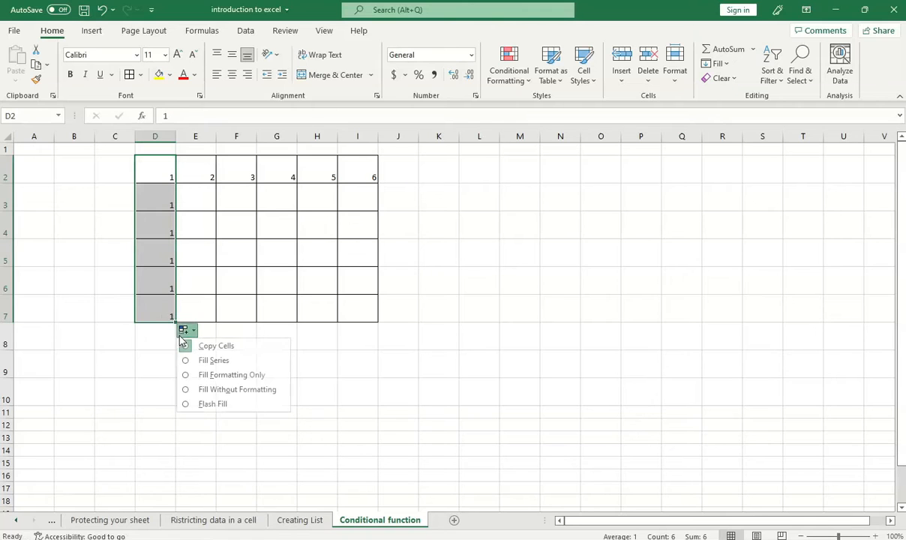
pyautogui.click(197, 360)
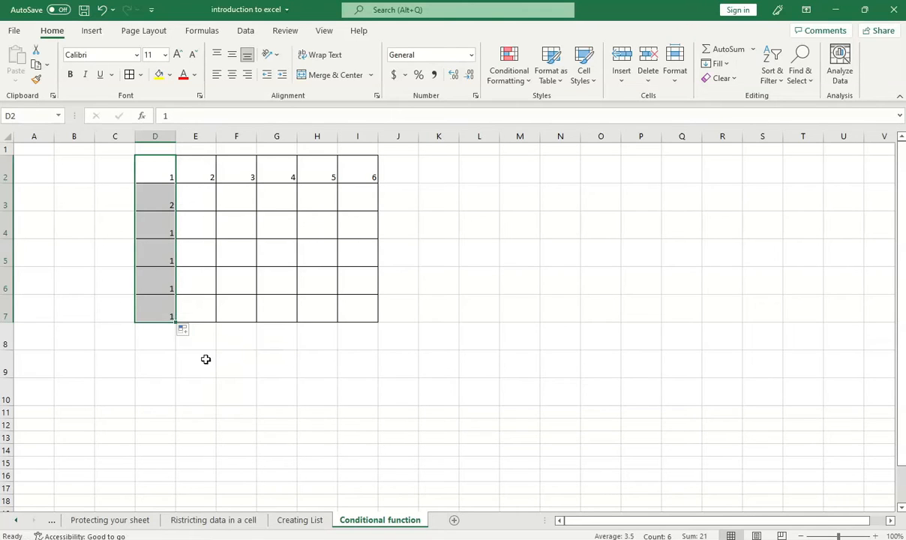
# Fill rows 3 and 4 with number series from column D to column I, starting at 2 and 3.
pyautogui.click(159, 205)
pyautogui.moveTo(177, 210); pyautogui.dragTo(376, 209)
pyautogui.click(171, 229)
pyautogui.moveTo(175, 238); pyautogui.dragTo(376, 238)
pyautogui.click(386, 246)
pyautogui.click(435, 279)
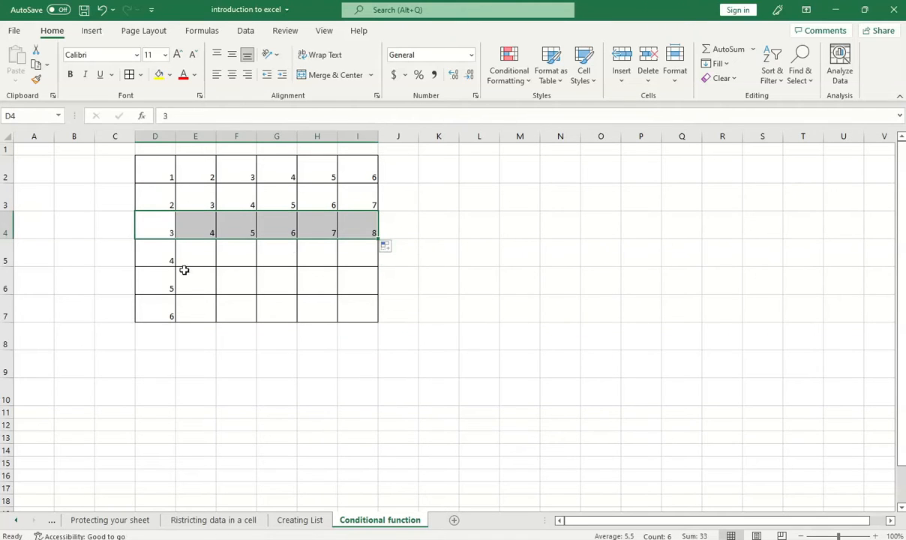
# Fill row 5 with a number series from D5 to I5, running from 4 to 9.
pyautogui.click(171, 260)
pyautogui.moveTo(176, 274); pyautogui.dragTo(412, 276)
pyautogui.click(376, 272)
pyautogui.click(363, 257)
pyautogui.moveTo(166, 260); pyautogui.dragTo(367, 261)
pyautogui.click(368, 262)
pyautogui.click(385, 273)
pyautogui.click(416, 303)
# Fill rows 6 and 7 with number series from column D to column I, starting at 5 and 6.
pyautogui.click(168, 287)
pyautogui.moveTo(175, 298); pyautogui.dragTo(338, 299)
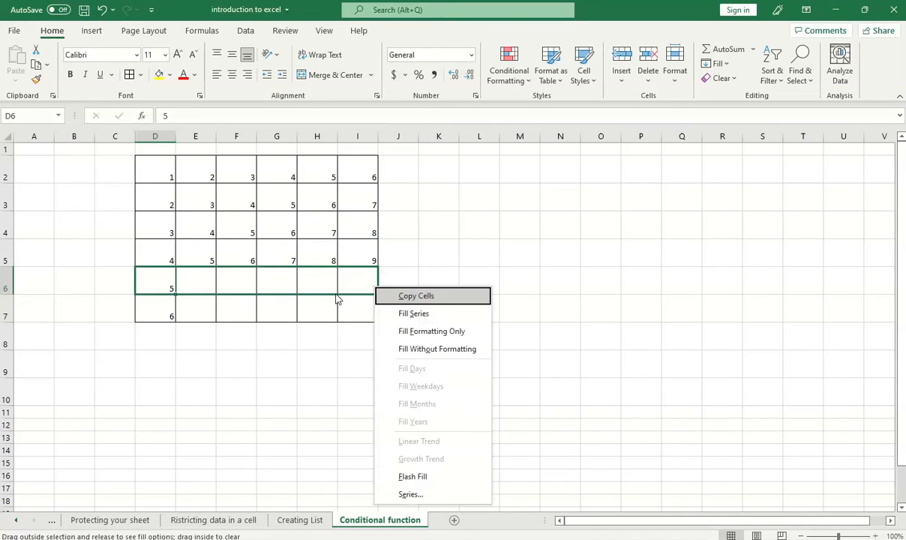
pyautogui.click(428, 314)
pyautogui.click(158, 312)
pyautogui.moveTo(174, 317); pyautogui.dragTo(390, 329)
pyautogui.click(480, 135)
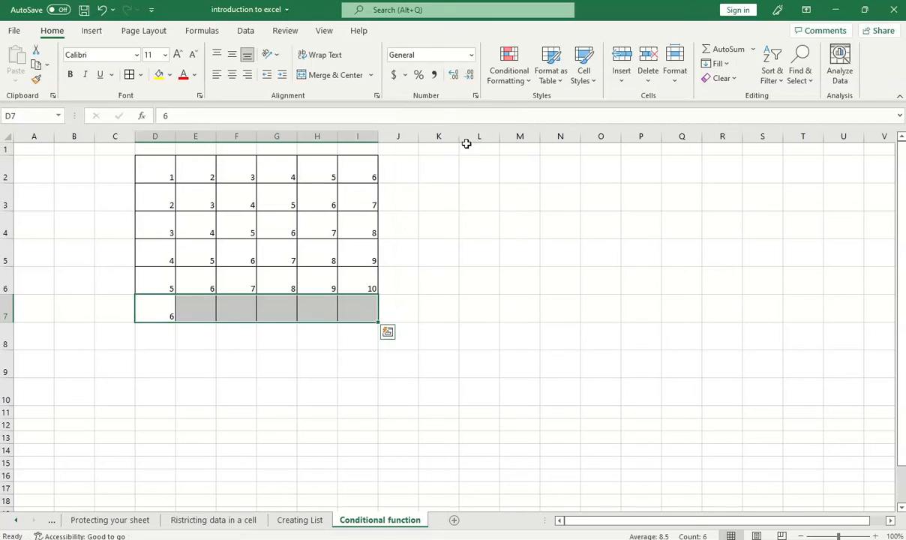
pyautogui.click(397, 225)
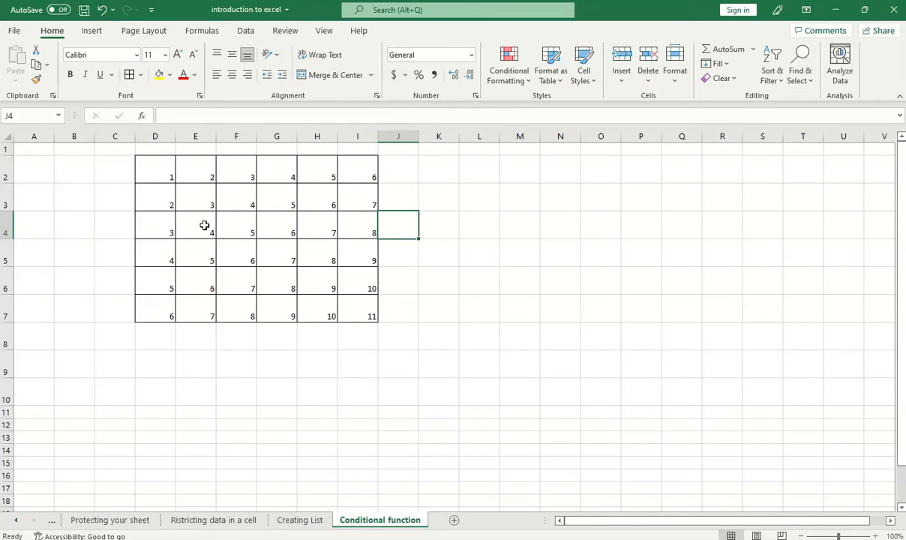
pyautogui.moveTo(140, 162); pyautogui.dragTo(367, 315)
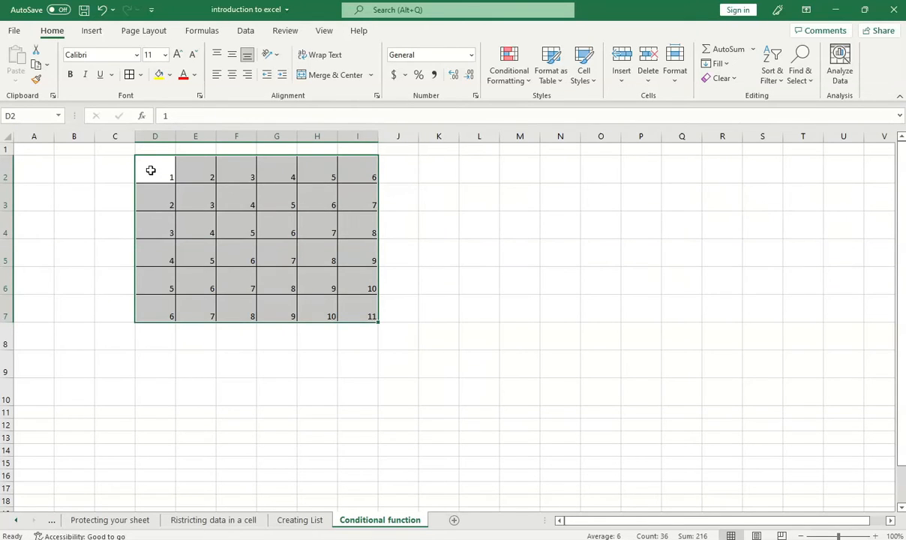
pyautogui.moveTo(153, 172); pyautogui.dragTo(358, 315)
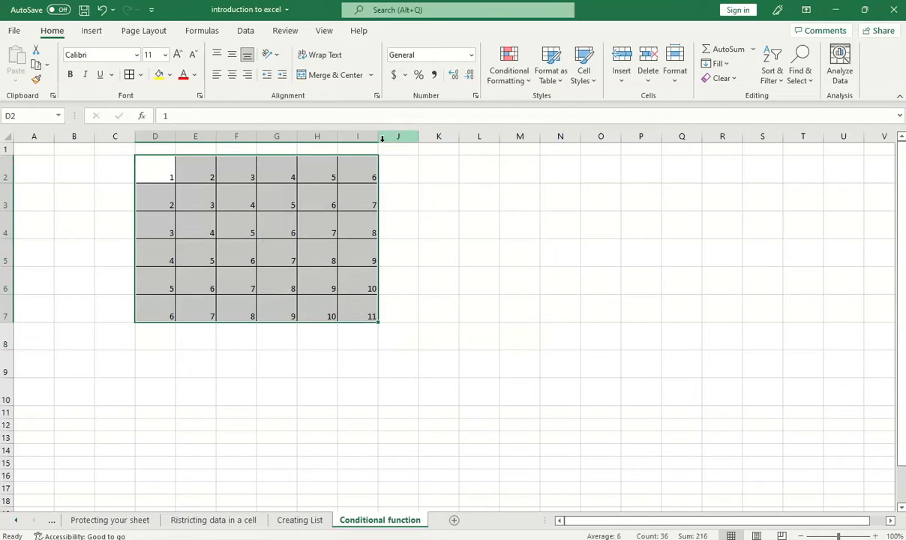
pyautogui.moveTo(378, 139); pyautogui.dragTo(392, 139)
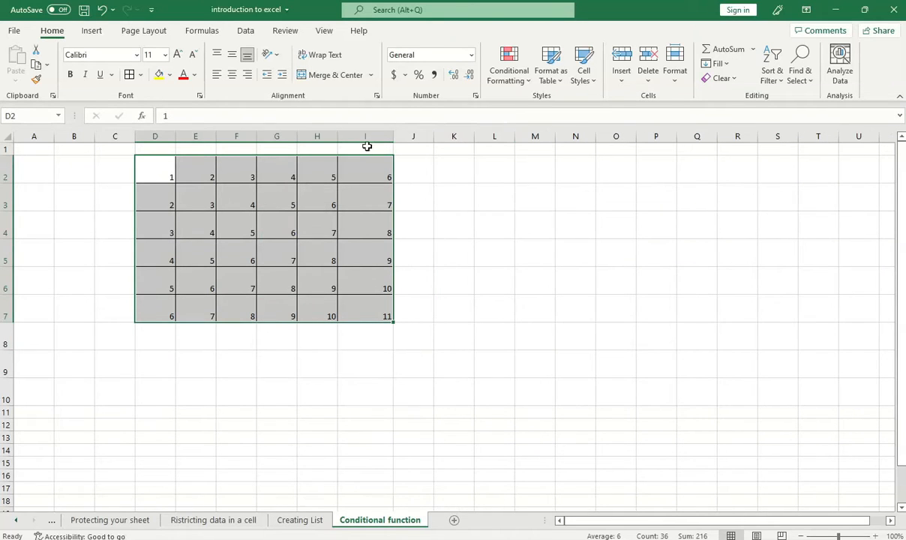
pyautogui.hotkey('ctrl', 'z')
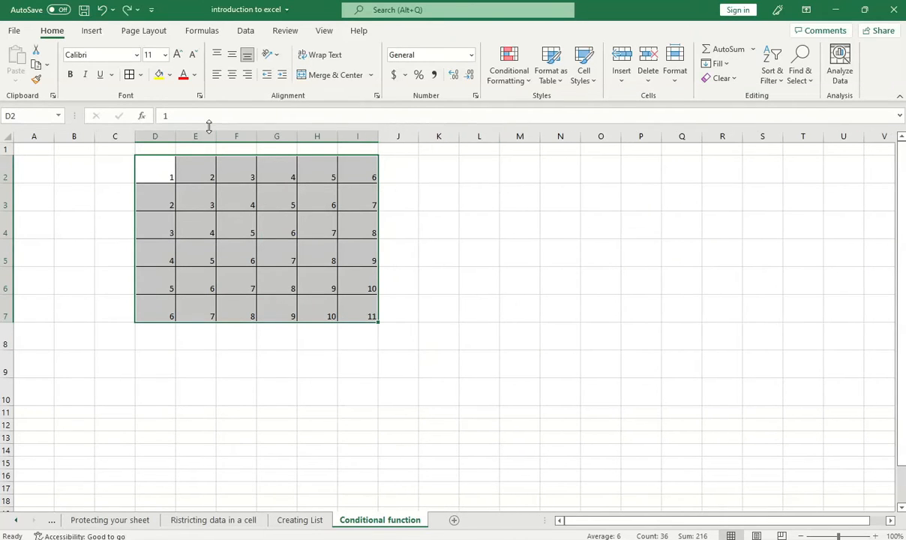
# Widen columns D to I equally and centre their contents both horizontally and vertically.
pyautogui.moveTo(165, 137); pyautogui.dragTo(186, 138)
pyautogui.click(232, 54)
pyautogui.click(232, 74)
# Format the text in columns D to I as bold at font size 14.
pyautogui.click(177, 54)
pyautogui.click(177, 54)
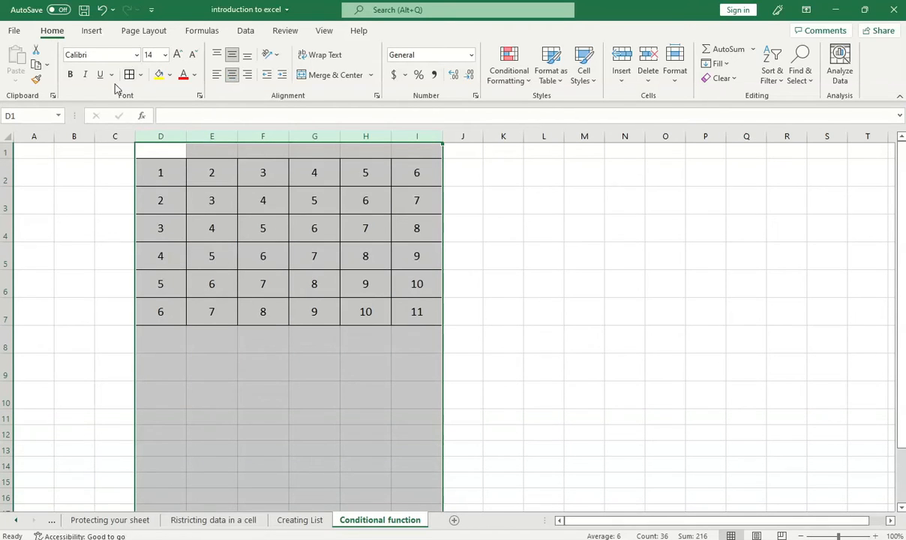
pyautogui.click(70, 74)
pyautogui.click(542, 289)
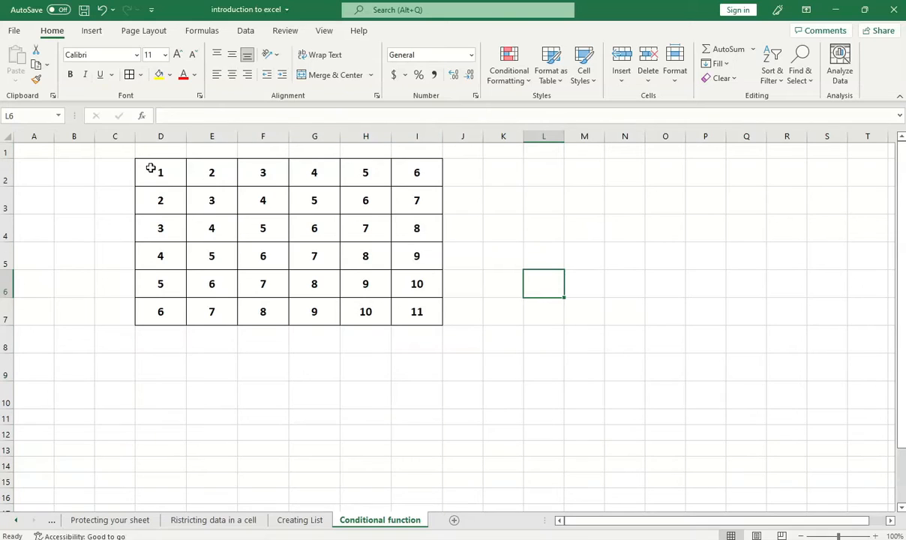
# Open the Conditional Formatting Rules Manager for the range D2:I7 and place its window below the table.
pyautogui.moveTo(144, 162); pyautogui.dragTo(403, 294)
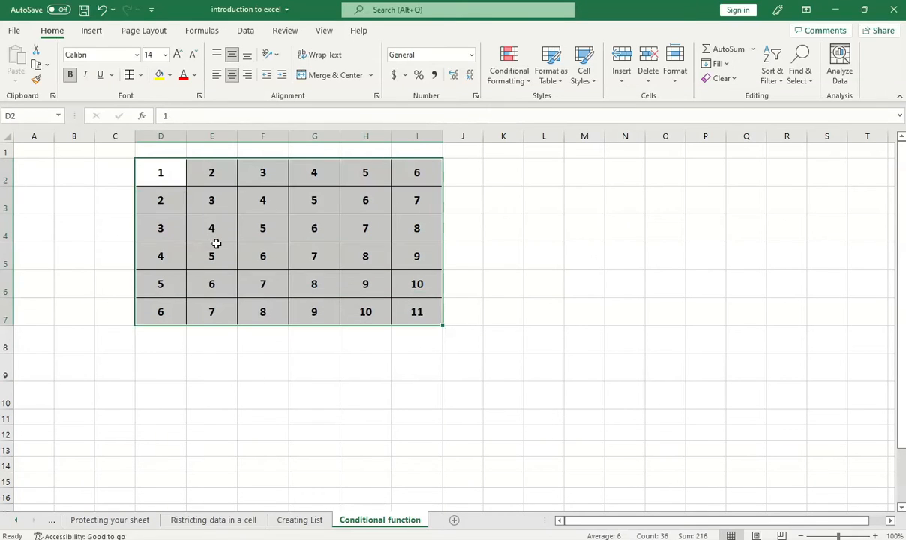
pyautogui.moveTo(157, 176); pyautogui.dragTo(413, 309)
pyautogui.click(395, 338)
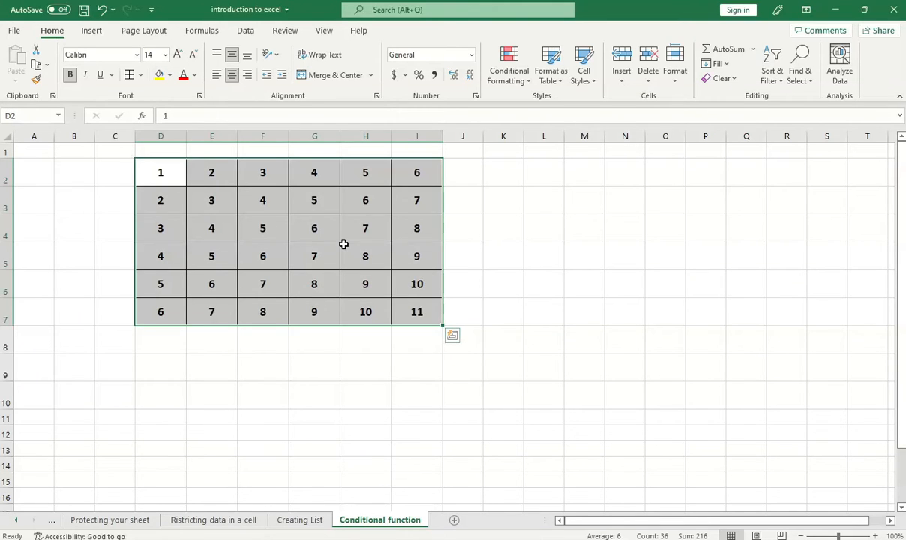
pyautogui.click(507, 65)
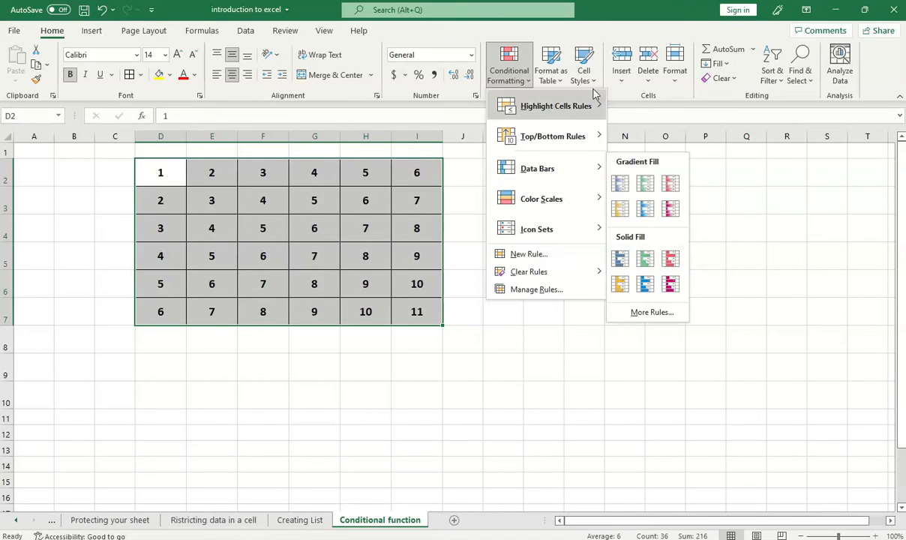
pyautogui.moveTo(547, 238)
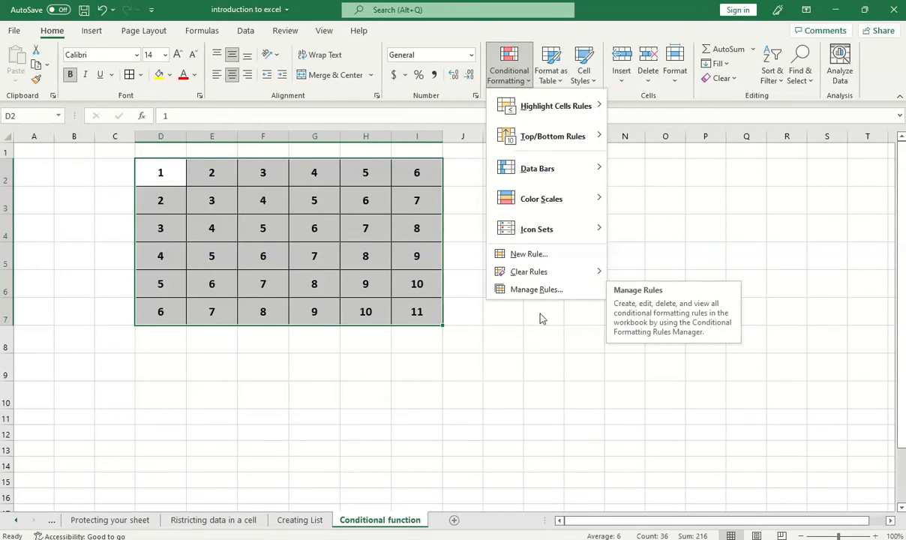
pyautogui.click(545, 292)
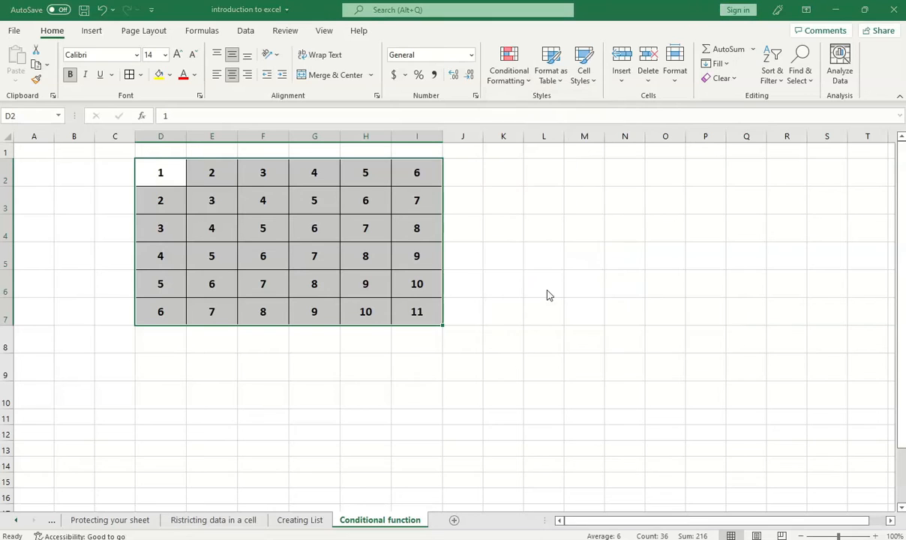
pyautogui.moveTo(451, 324)
pyautogui.mouseDown()
pyautogui.moveTo(554, 329)
pyautogui.moveTo(455, 357)
pyautogui.moveTo(450, 341)
pyautogui.mouseUp()
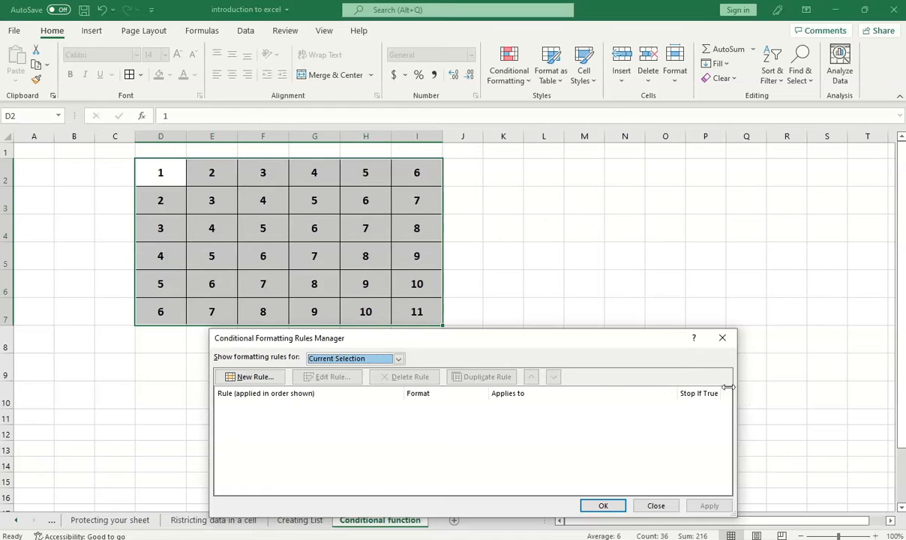
pyautogui.moveTo(550, 346); pyautogui.dragTo(553, 344)
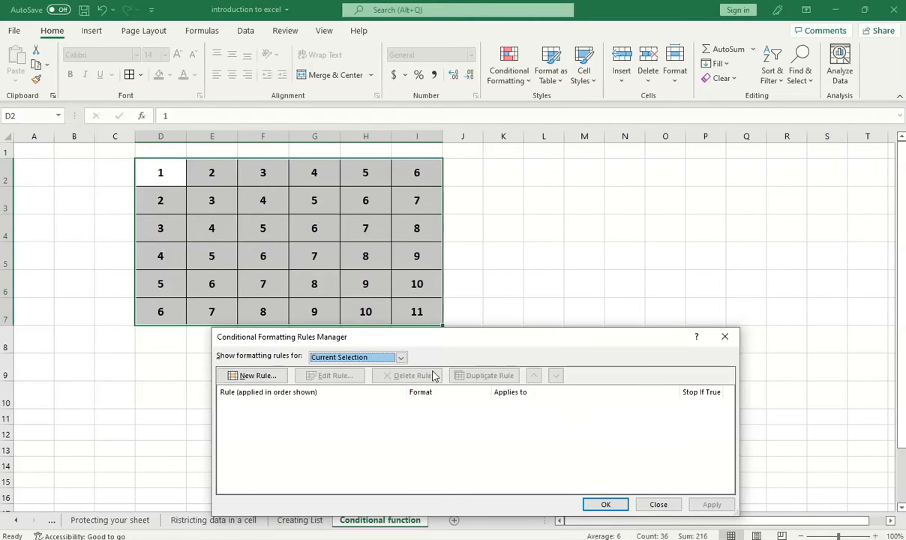
# Start a new 2-Color Scale rule for the selected range, with both the minimum and maximum types set to Number.
pyautogui.click(403, 360)
pyautogui.click(403, 360)
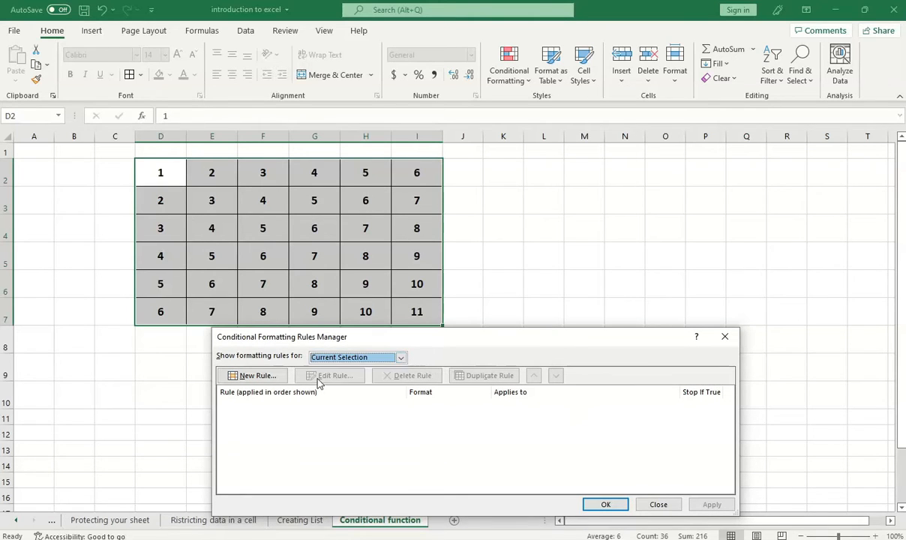
pyautogui.click(254, 375)
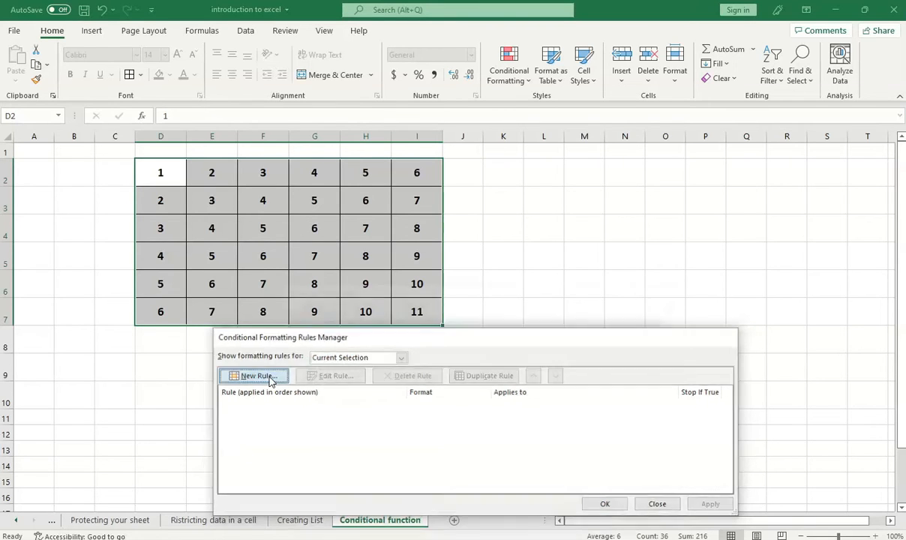
pyautogui.moveTo(471, 294); pyautogui.dragTo(616, 172)
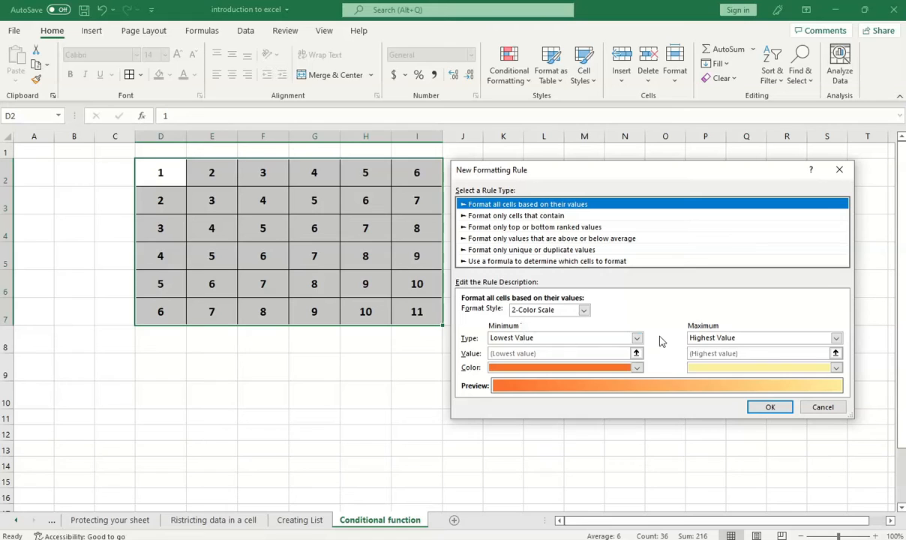
pyautogui.click(636, 338)
pyautogui.click(636, 338)
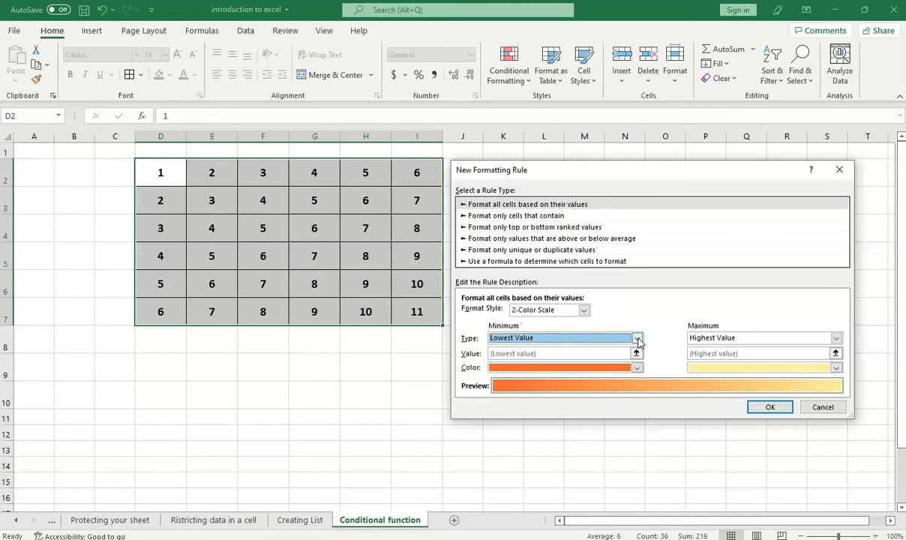
pyautogui.click(637, 338)
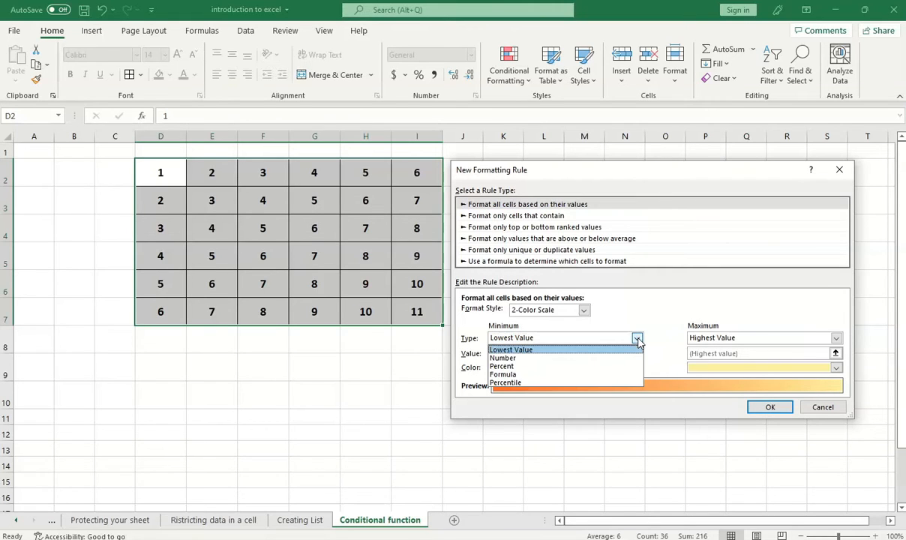
pyautogui.click(514, 358)
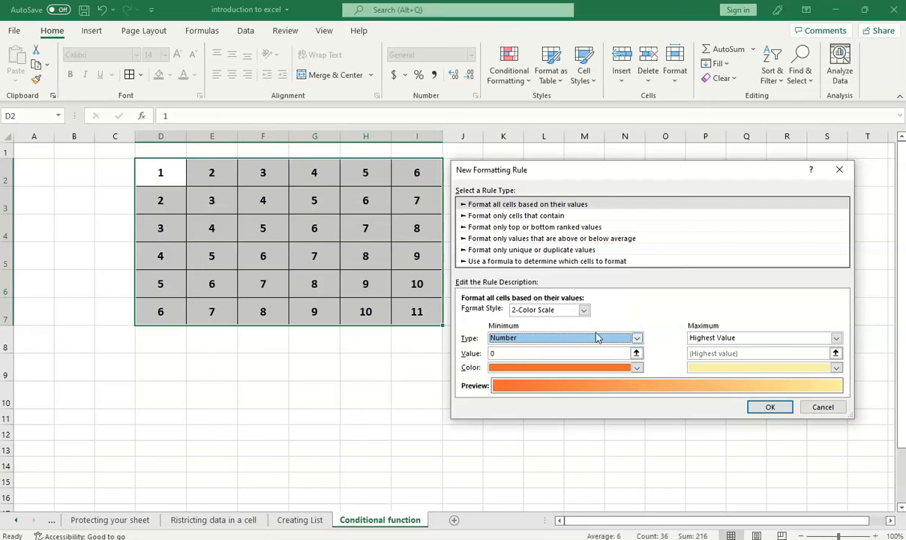
pyautogui.click(834, 338)
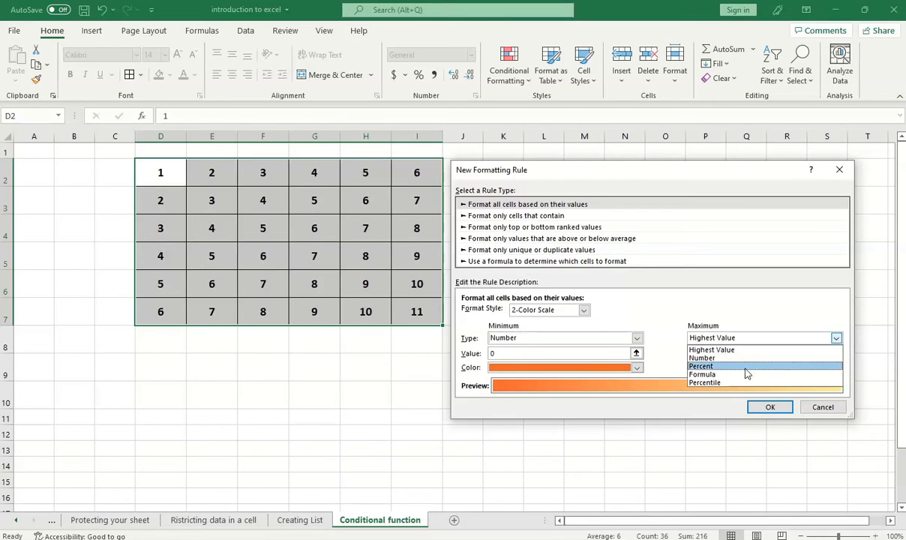
pyautogui.click(701, 357)
# Set the scale's minimum to 3 in dark blue and its maximum to 9 in Green, Accent 6, Darker 50%.
pyautogui.click(506, 353)
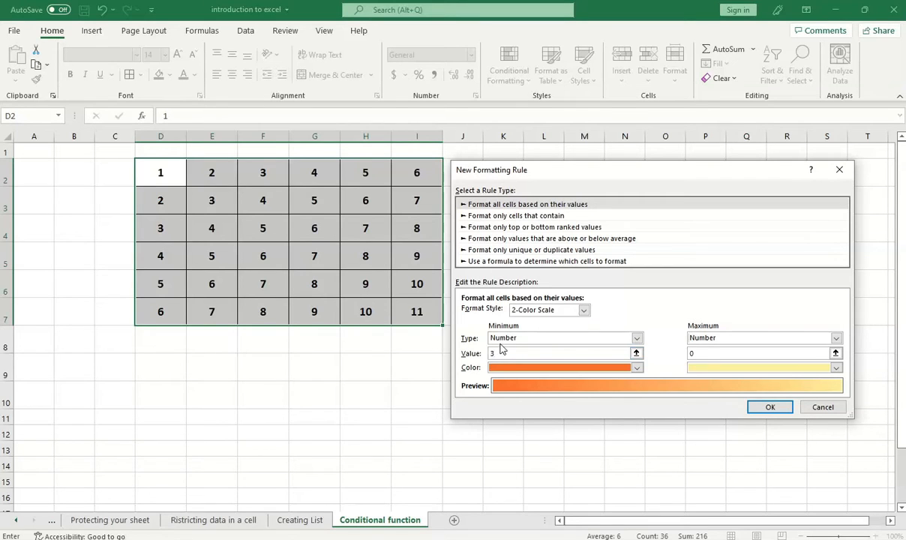
pyautogui.click(613, 368)
pyautogui.click(613, 368)
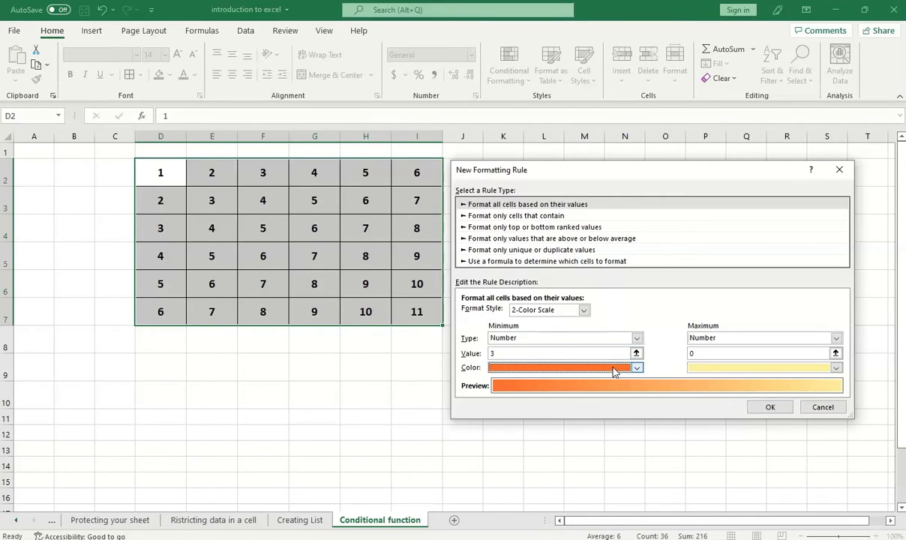
pyautogui.click(587, 369)
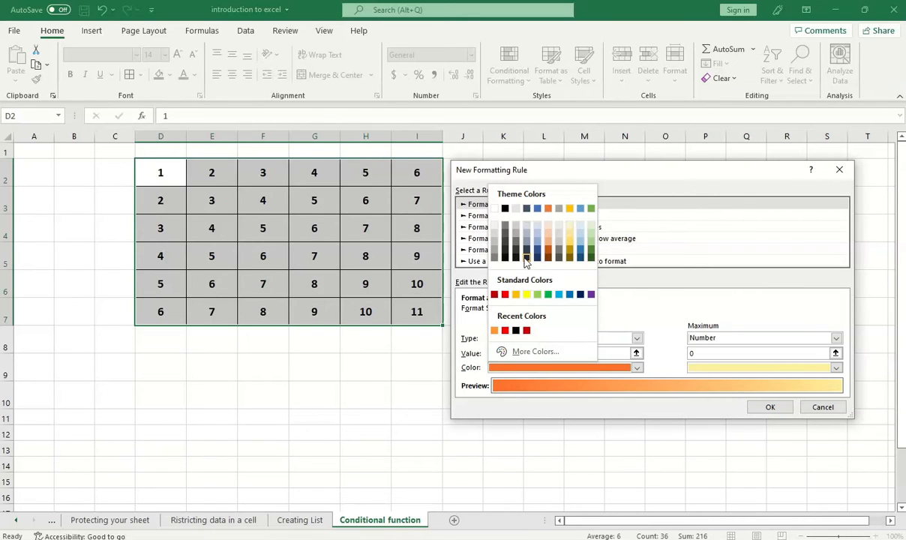
pyautogui.click(580, 295)
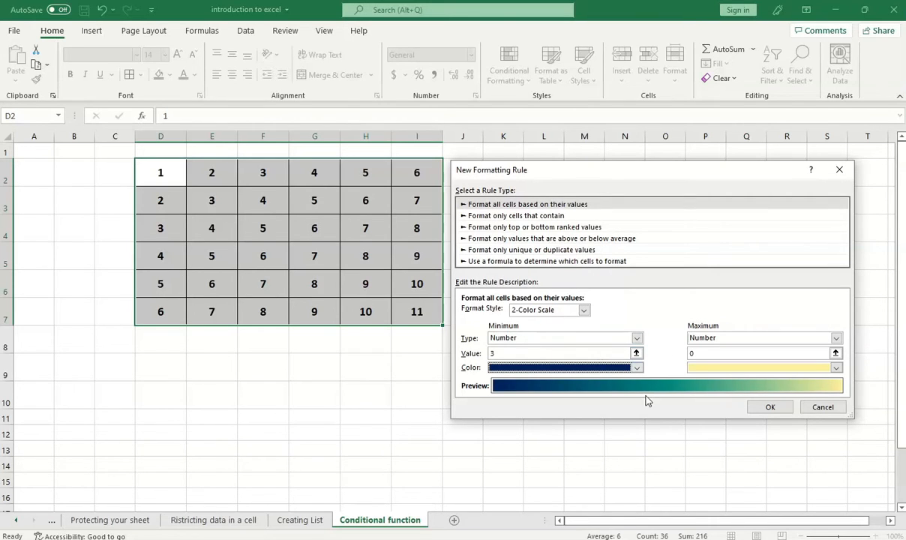
pyautogui.click(751, 352)
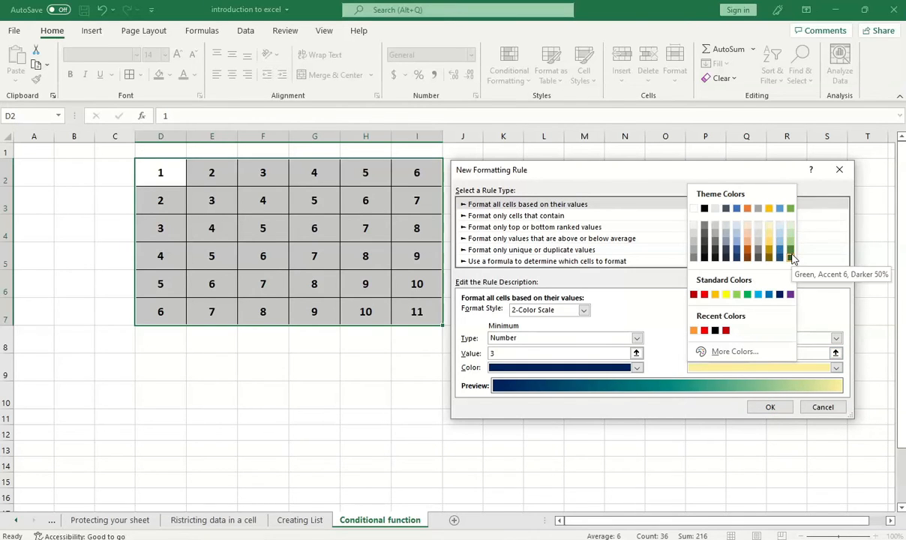
pyautogui.click(791, 256)
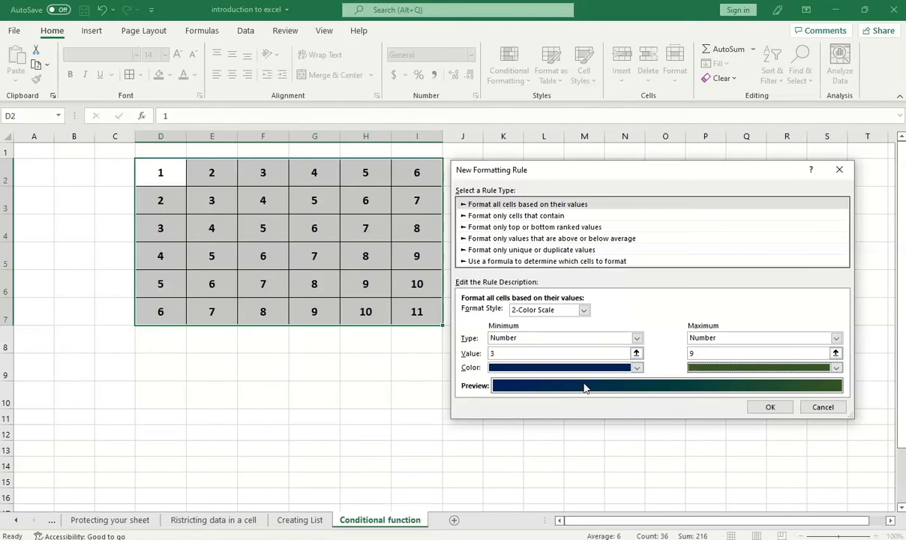
# Save the color scale rule and apply it to the range D2:I7.
pyautogui.click(772, 409)
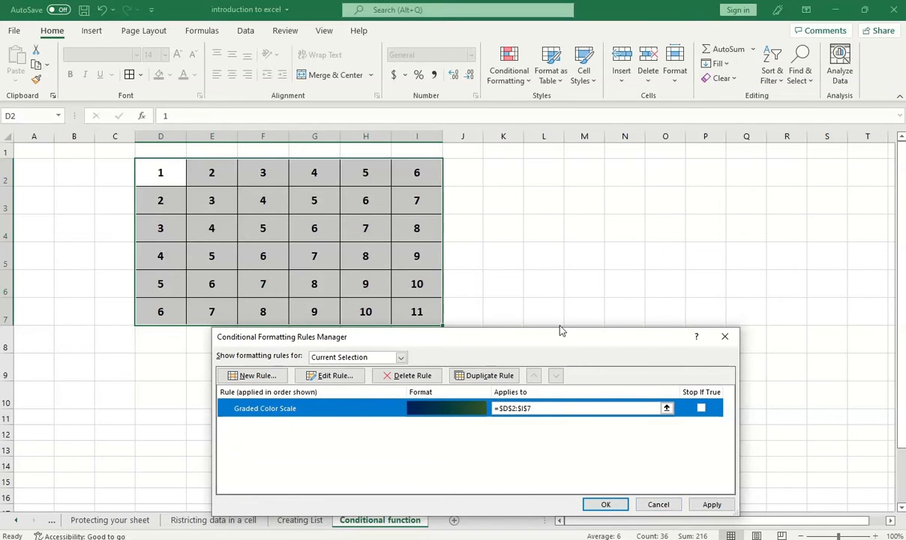
pyautogui.moveTo(564, 330)
pyautogui.mouseDown()
pyautogui.moveTo(624, 313)
pyautogui.moveTo(774, 243)
pyautogui.moveTo(562, 345)
pyautogui.mouseUp()
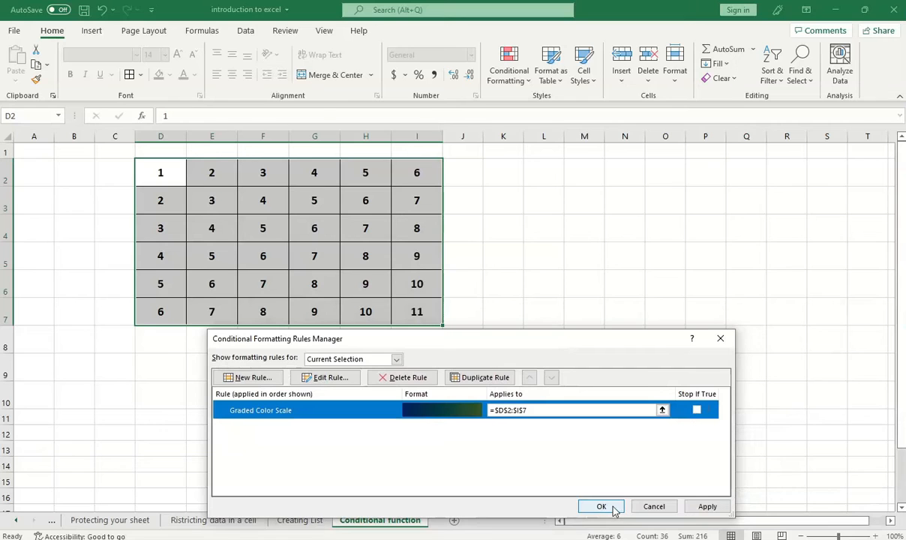
pyautogui.click(707, 506)
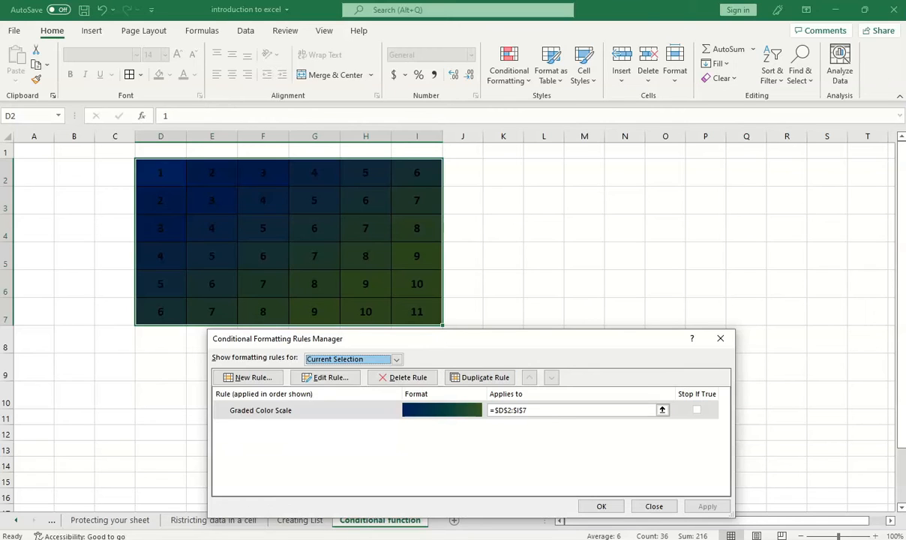
# Delete the Graded Color Scale rule and apply its removal to the table.
pyautogui.click(649, 410)
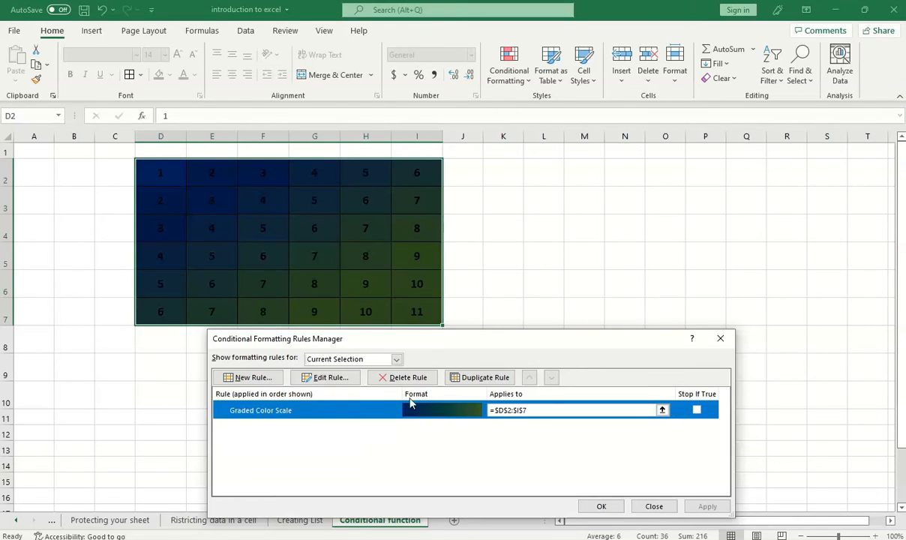
pyautogui.moveTo(431, 348); pyautogui.dragTo(460, 349)
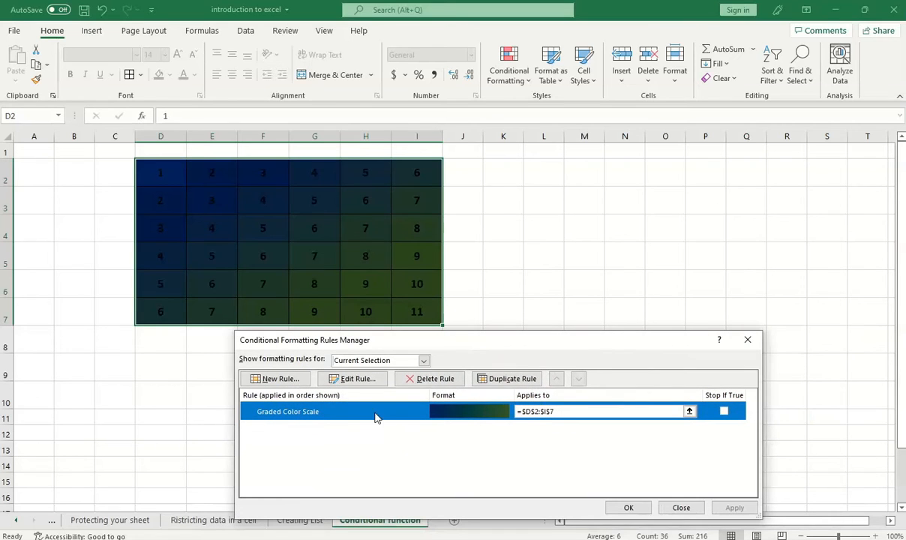
pyautogui.click(425, 380)
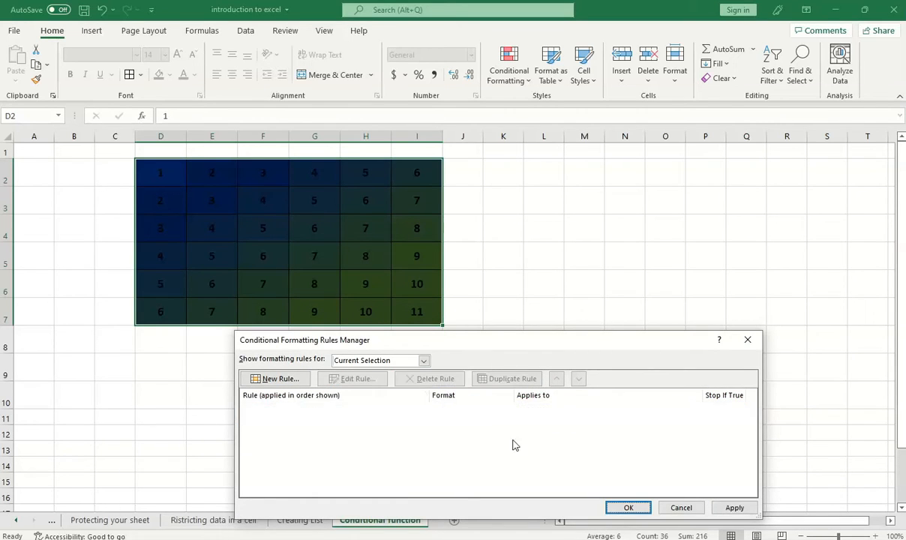
pyautogui.click(732, 508)
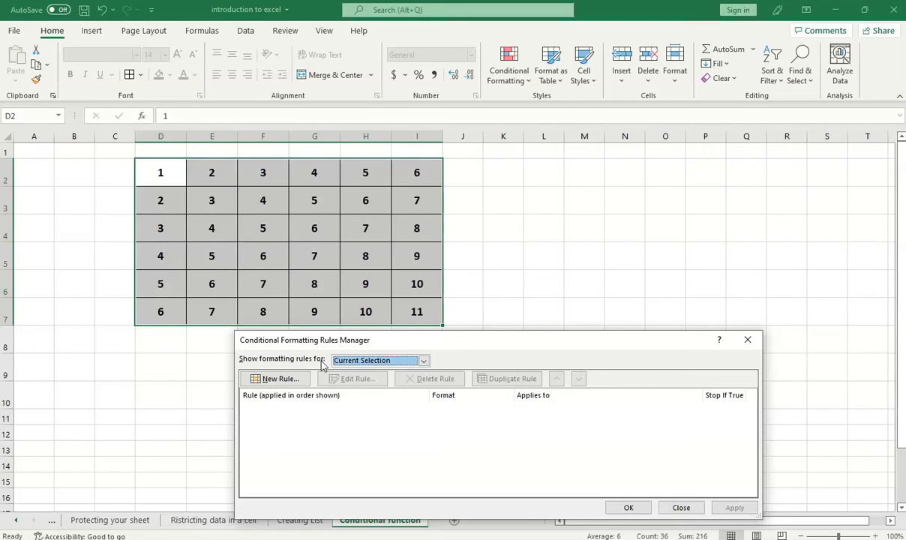
# Start a new rule that formats only cells that contain a cell value between 3 and 9.
pyautogui.click(304, 379)
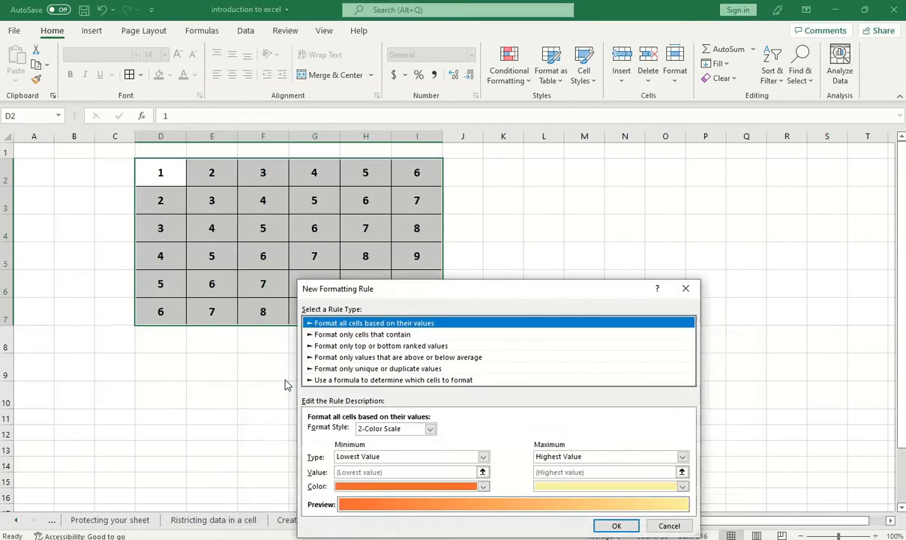
pyautogui.click(344, 335)
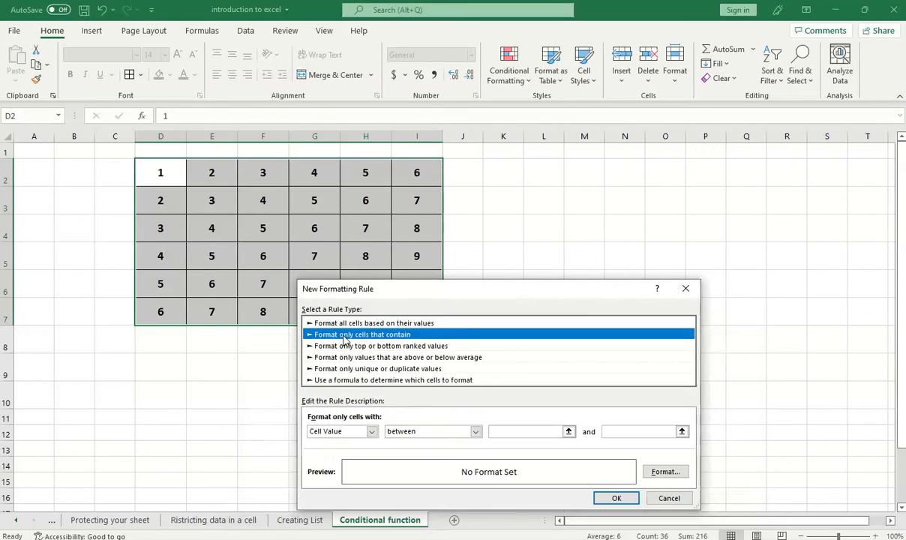
pyautogui.moveTo(408, 293); pyautogui.dragTo(560, 173)
pyautogui.click(517, 312)
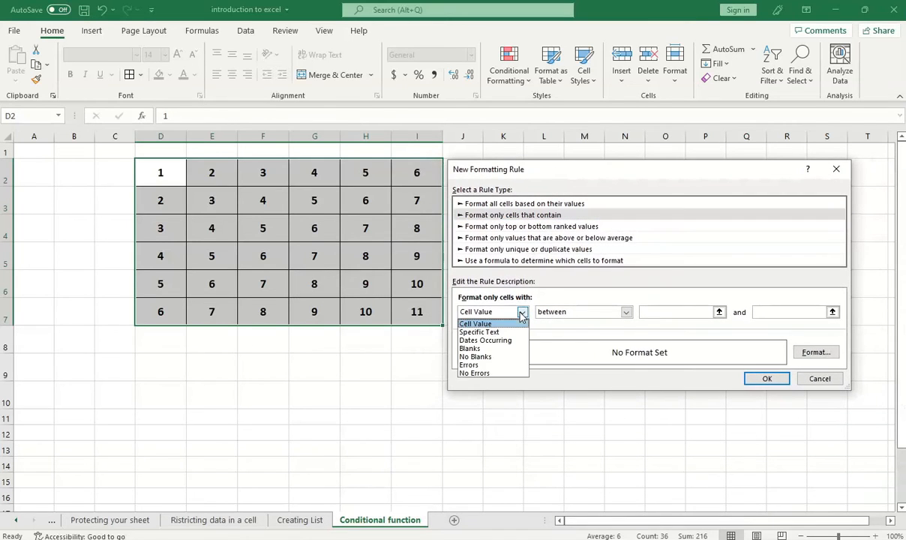
pyautogui.click(521, 312)
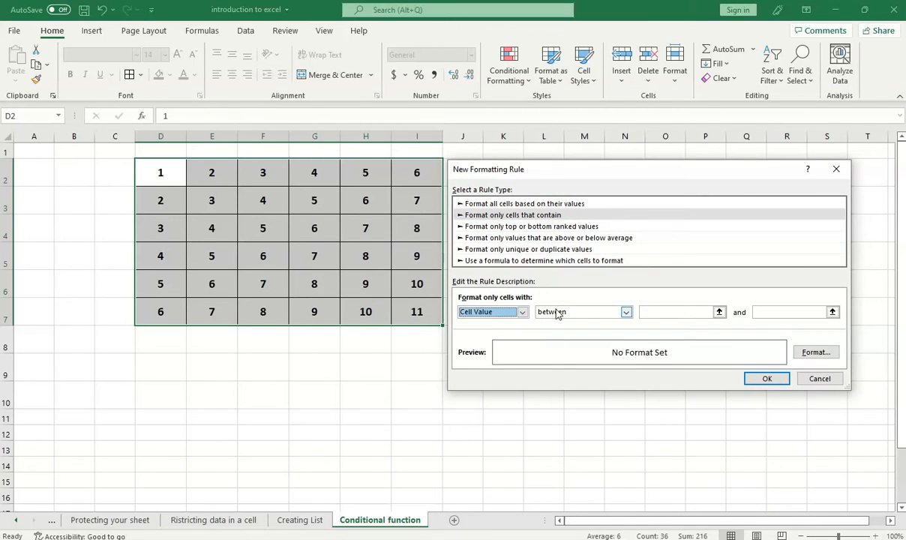
pyautogui.click(626, 312)
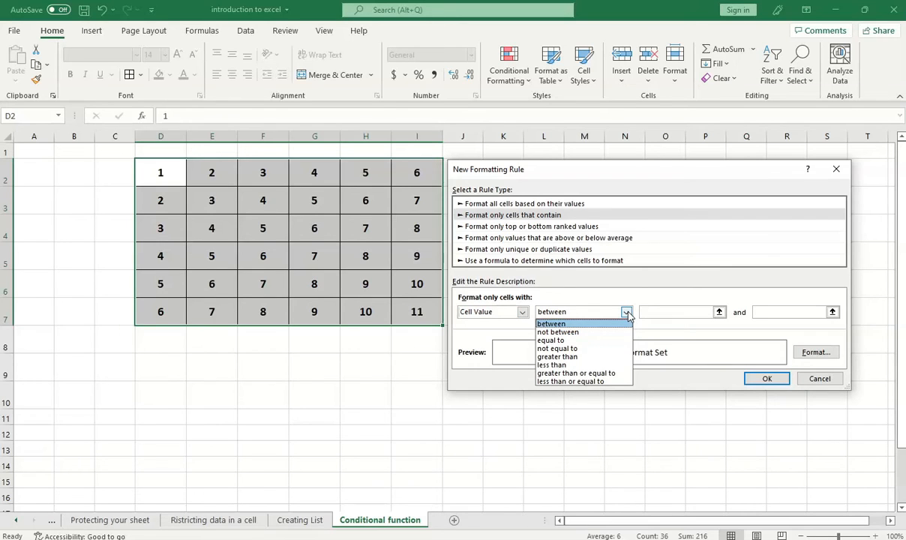
pyautogui.click(627, 312)
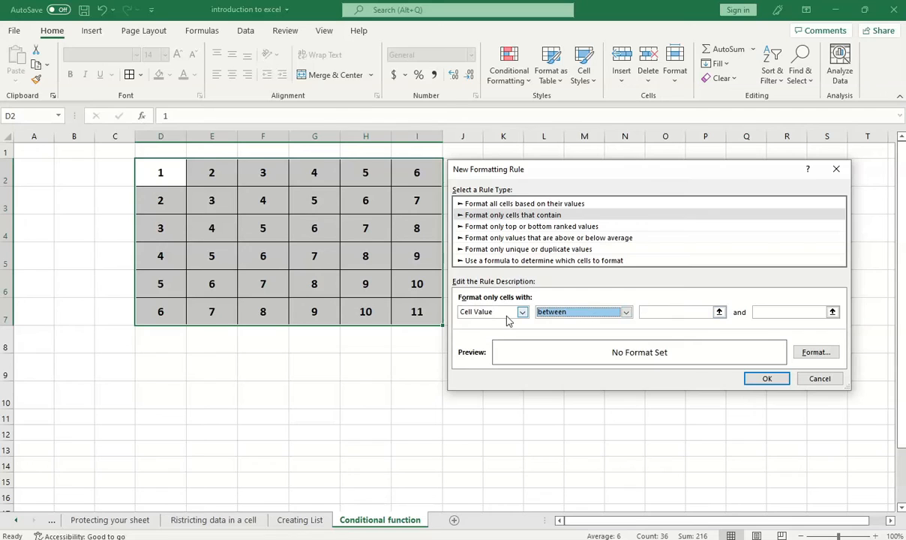
pyautogui.click(671, 313)
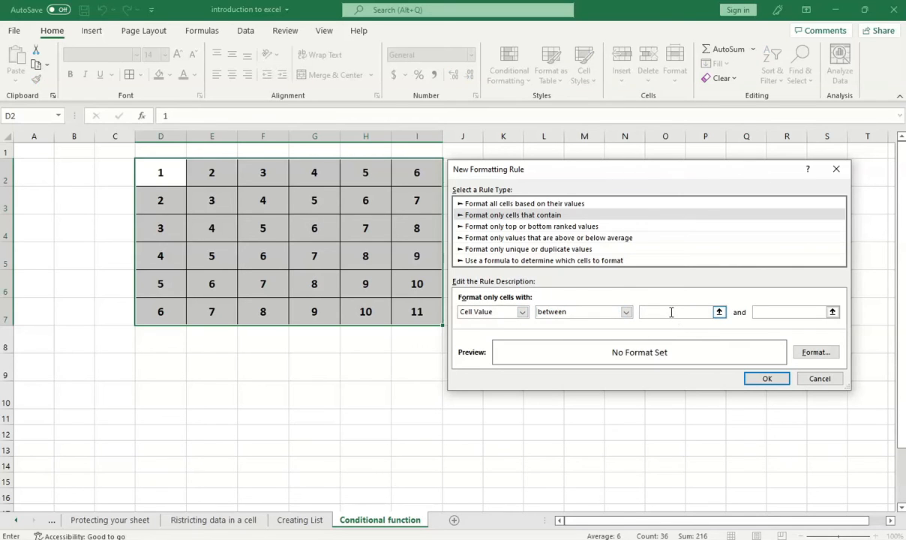
pyautogui.write('3')
pyautogui.click(773, 315)
pyautogui.write('9')
# Give the rule a standard red background fill, keep the pattern color automatic, and save the rule.
pyautogui.click(814, 352)
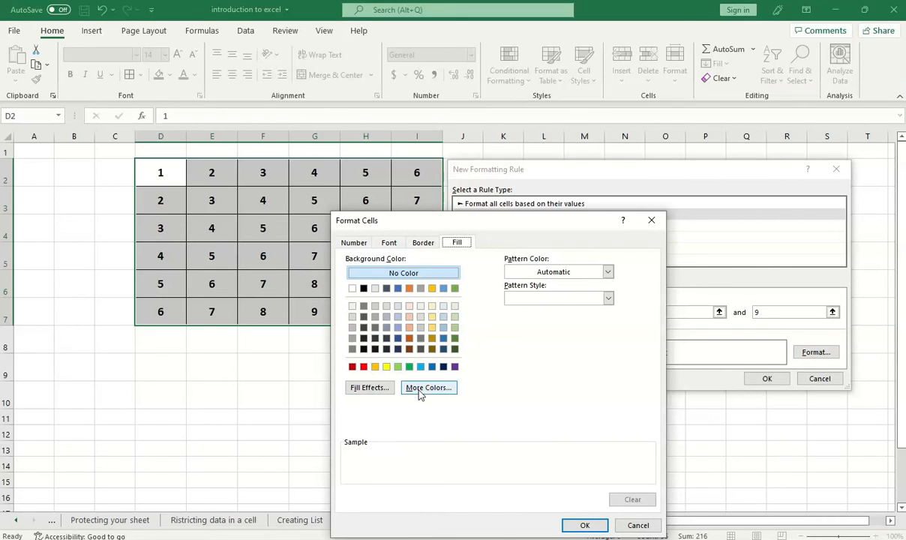
pyautogui.click(363, 367)
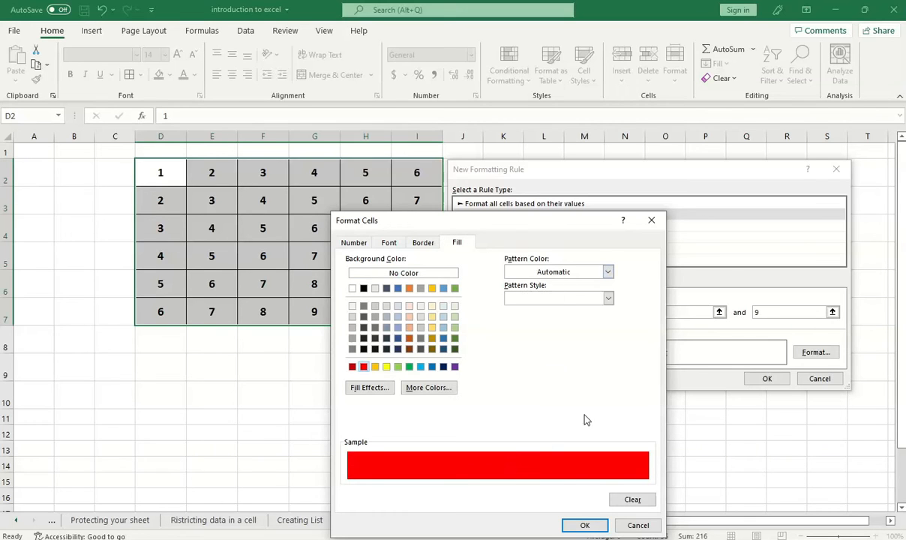
pyautogui.click(608, 272)
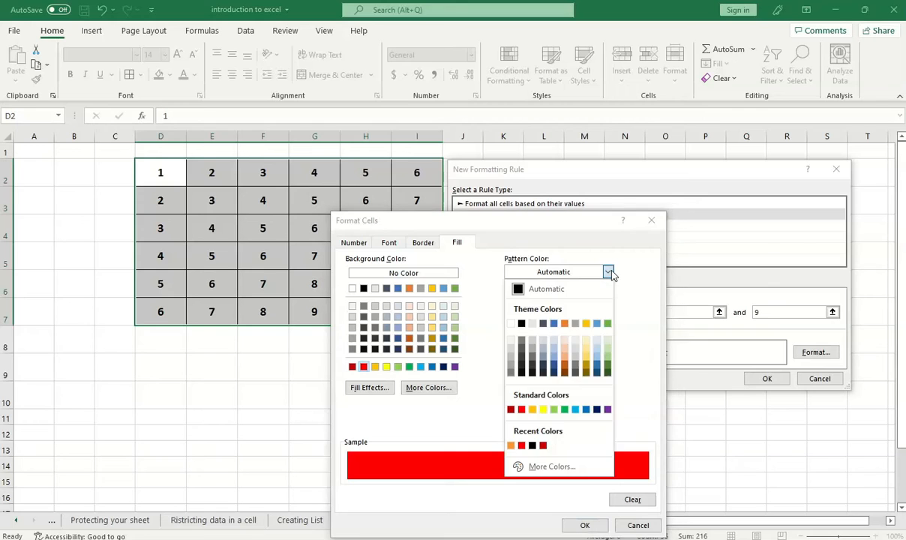
pyautogui.click(608, 272)
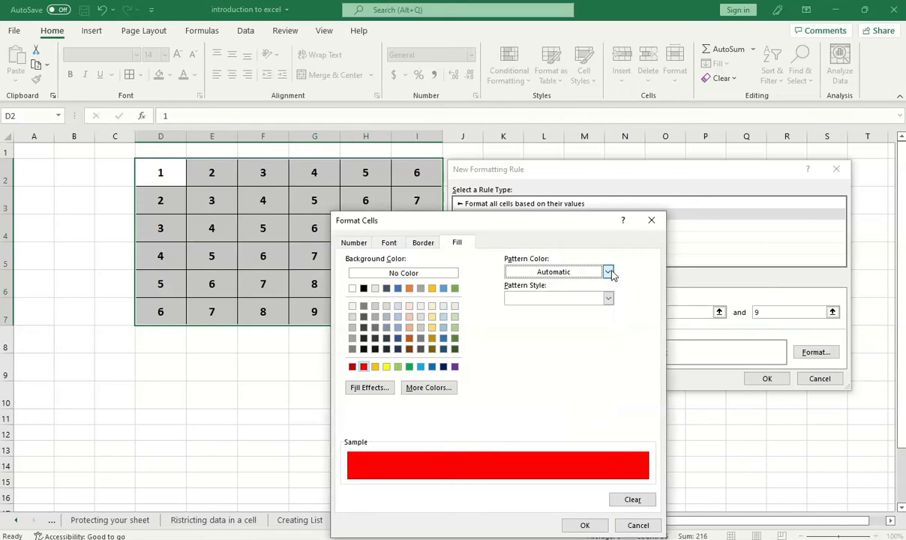
pyautogui.click(585, 525)
pyautogui.click(766, 378)
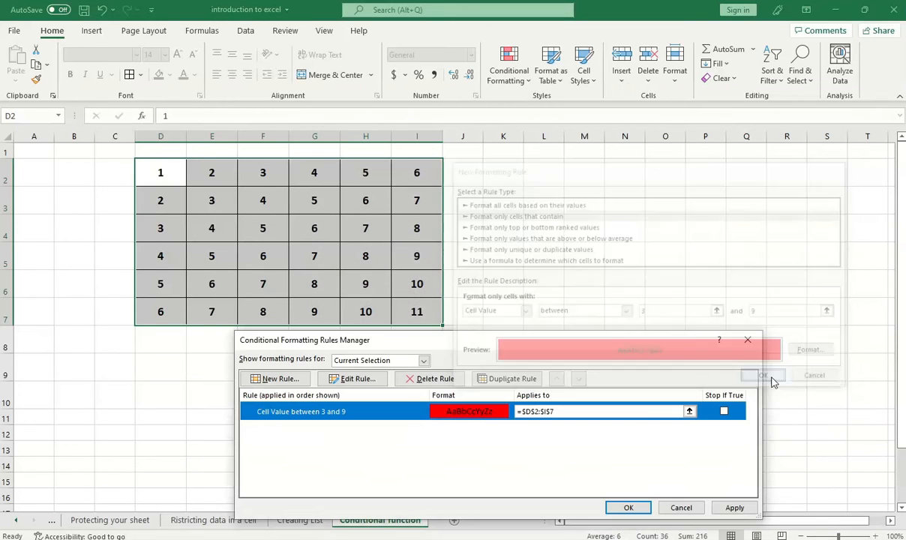
# Apply the red fill rule to the table, close the Rules Manager and deselect the range.
pyautogui.click(727, 509)
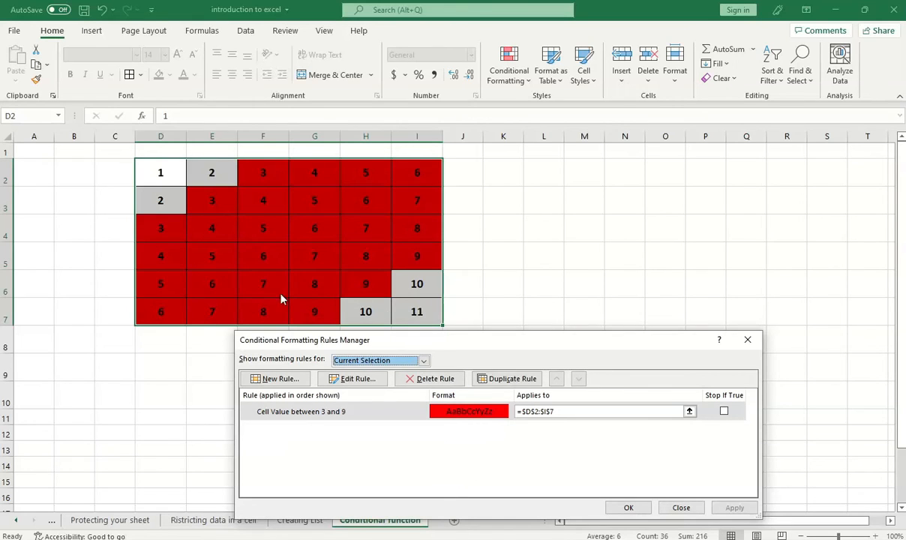
pyautogui.click(634, 508)
pyautogui.click(312, 263)
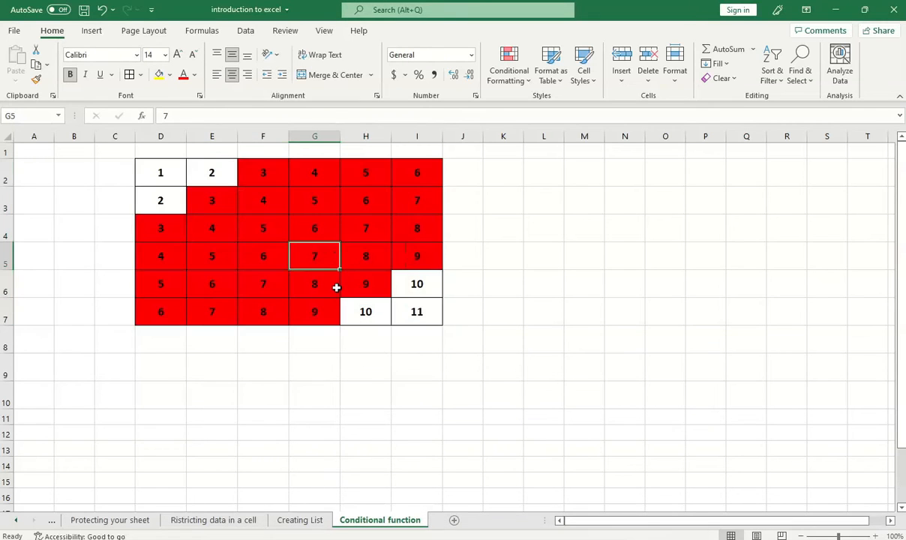
pyautogui.click(263, 262)
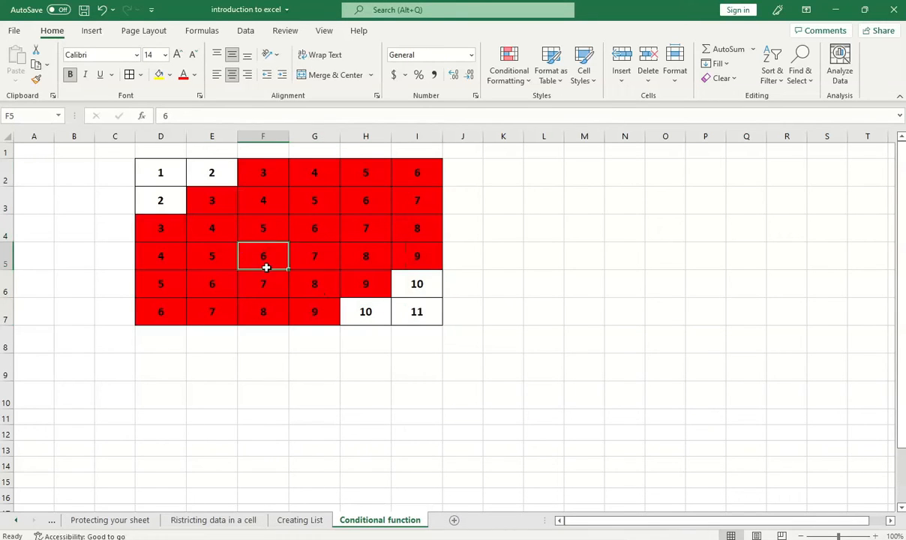
# Change the value in cell G5 of the number table to 20.
pyautogui.click(280, 231)
pyautogui.click(312, 229)
pyautogui.click(315, 251)
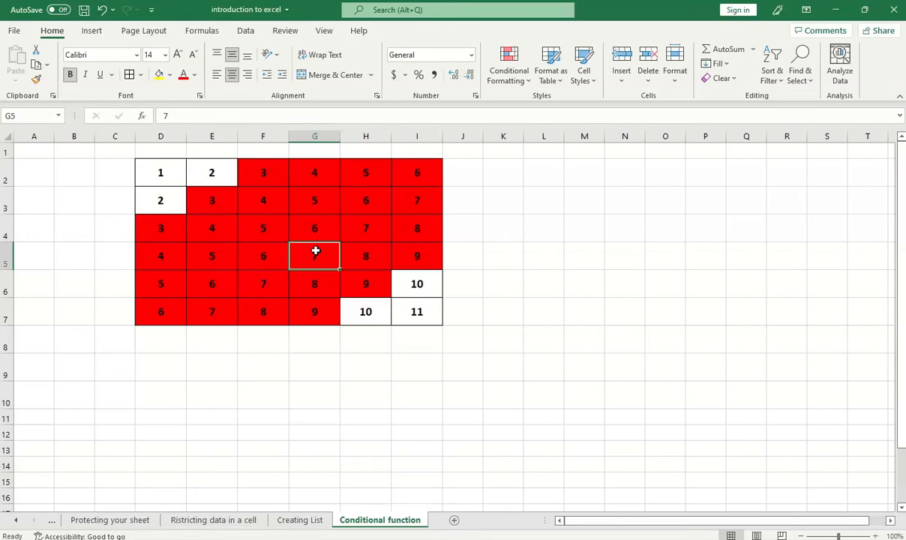
pyautogui.write('20')
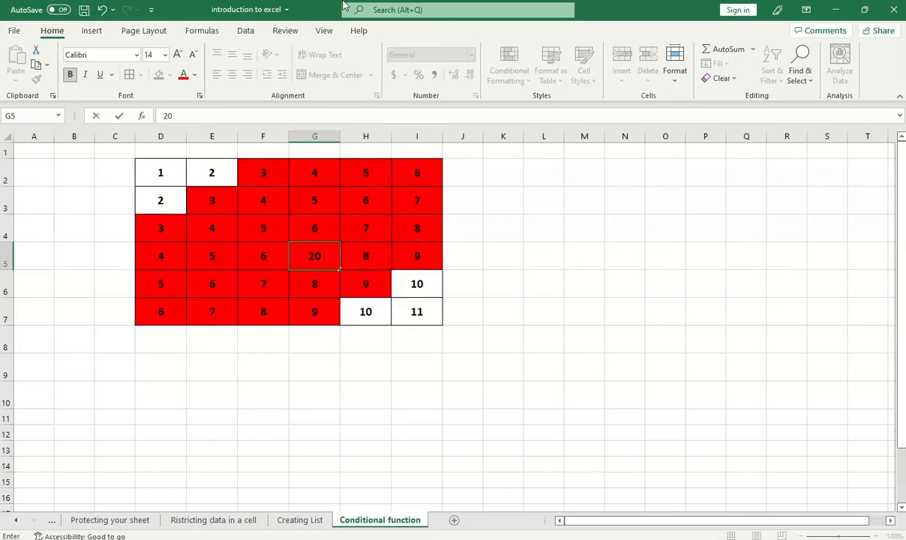
pyautogui.press('Return')
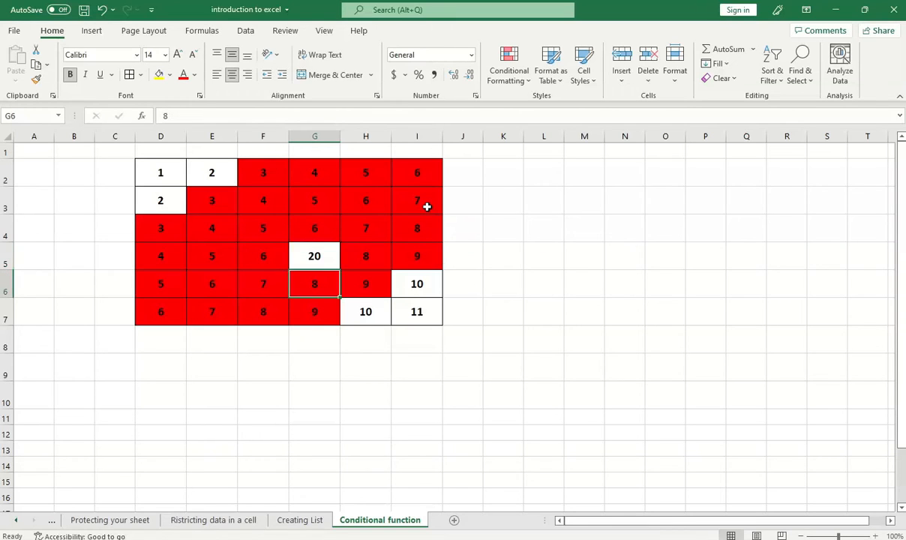
pyautogui.click(327, 302)
pyautogui.click(328, 255)
pyautogui.click(320, 283)
pyautogui.click(315, 237)
pyautogui.click(314, 257)
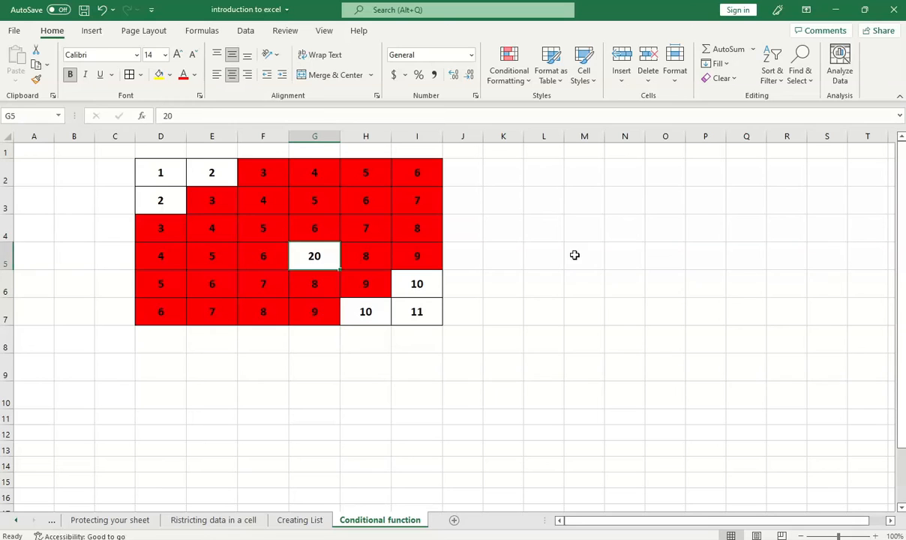
pyautogui.click(318, 275)
# Open the rules for the whole table D2:I7 and delete the rule for cell values between 3 and 9.
pyautogui.moveTo(142, 177); pyautogui.dragTo(420, 314)
pyautogui.click(508, 67)
pyautogui.click(535, 290)
pyautogui.moveTo(569, 296); pyautogui.dragTo(461, 327)
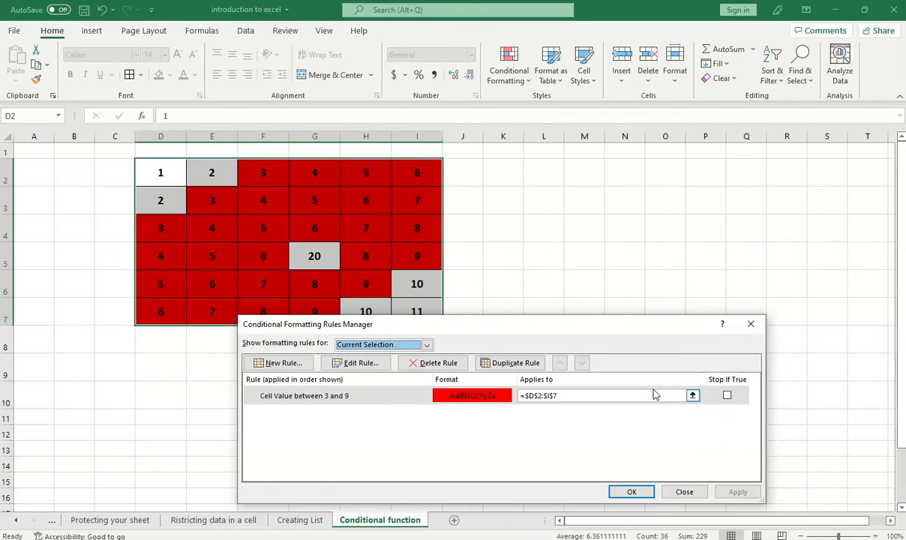
pyautogui.click(412, 396)
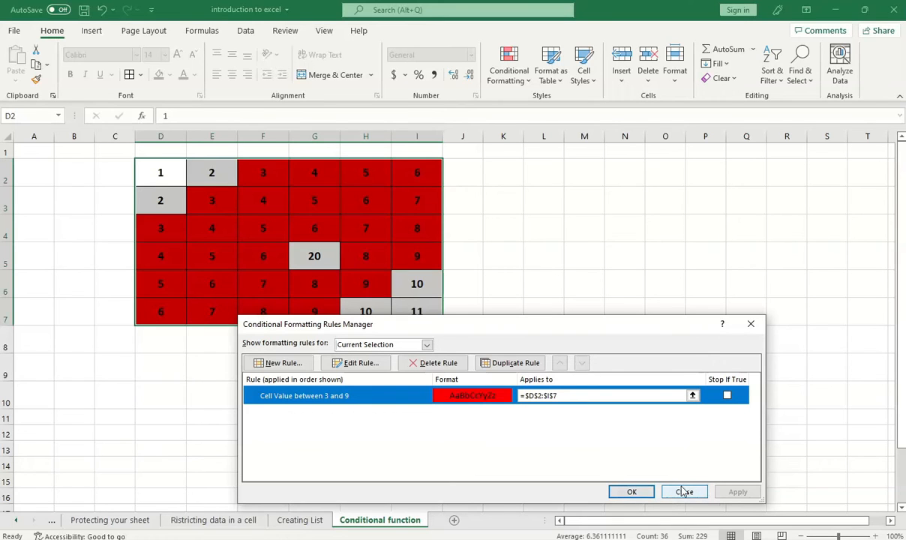
pyautogui.click(418, 361)
# Start a new rule that formats only unique or duplicate values, set to duplicate values in the selected range.
pyautogui.click(300, 363)
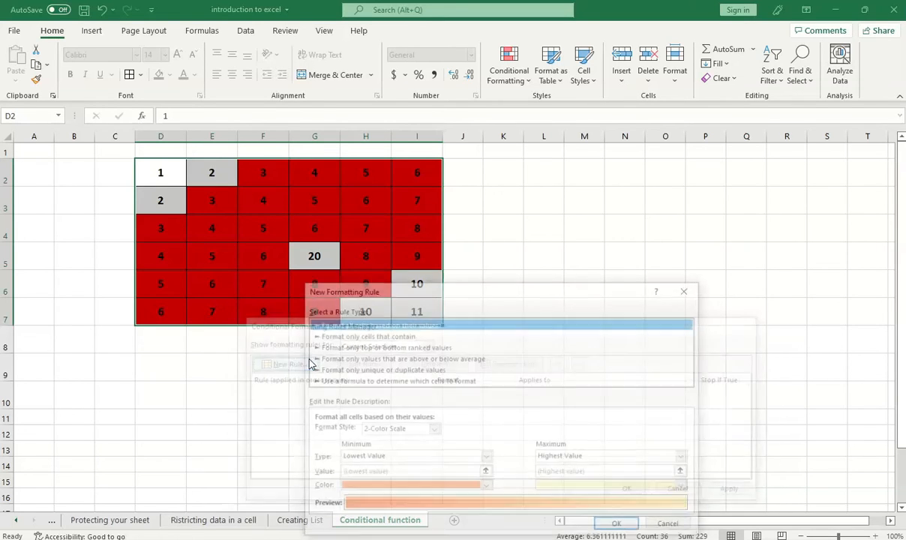
pyautogui.click(390, 358)
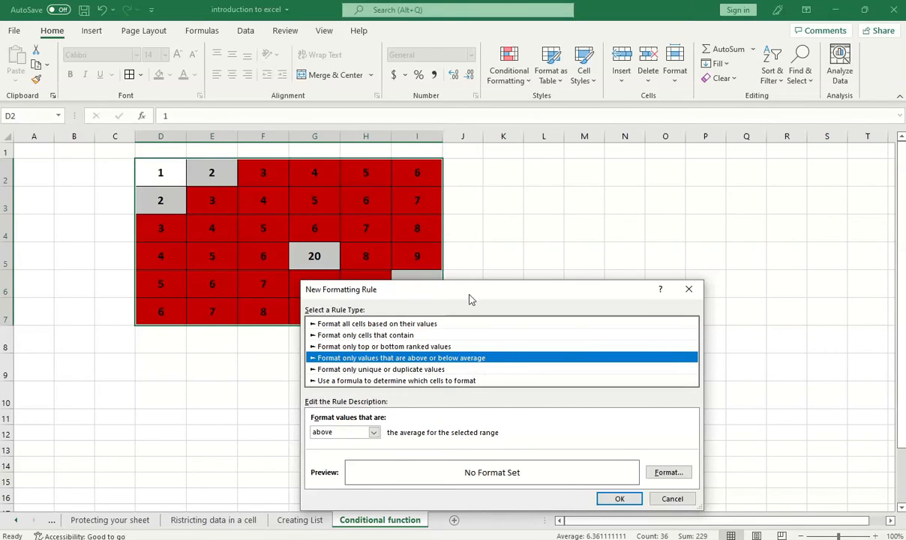
pyautogui.click(434, 369)
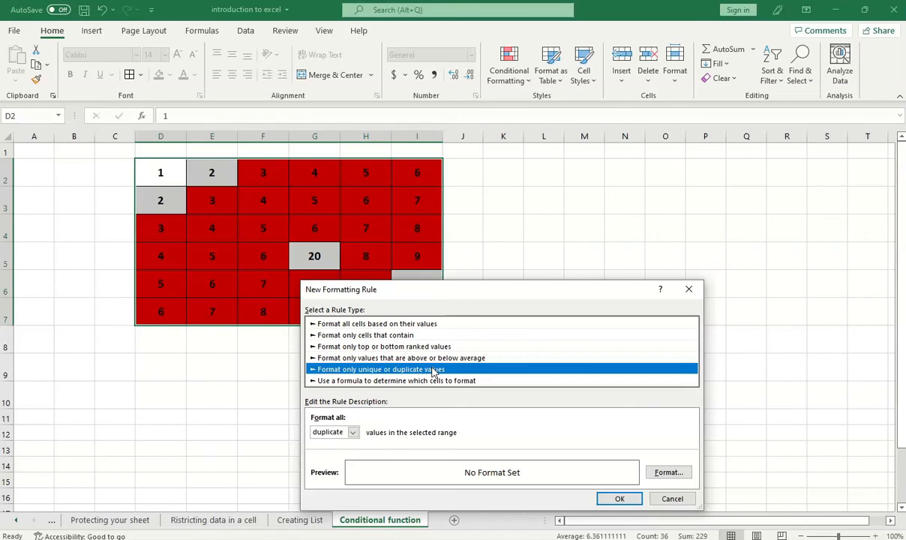
pyautogui.moveTo(438, 291); pyautogui.dragTo(599, 177)
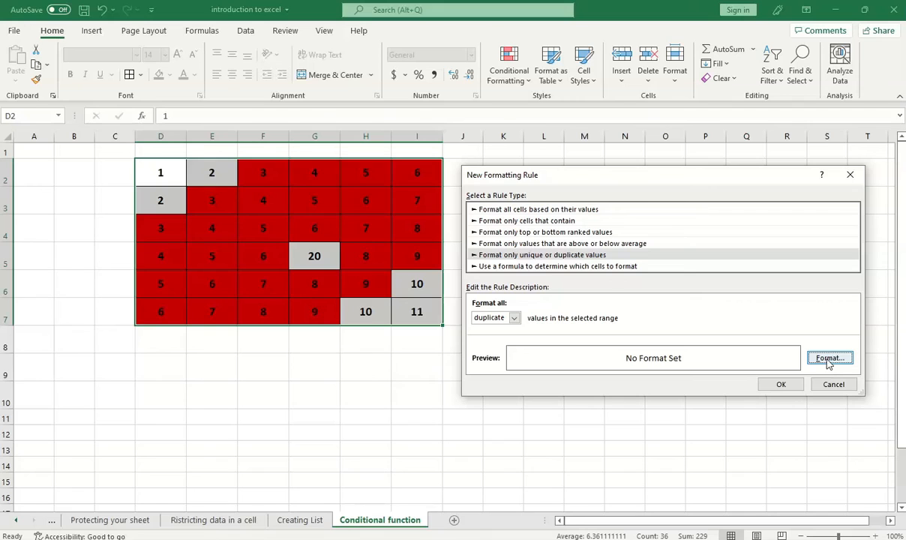
pyautogui.click(632, 256)
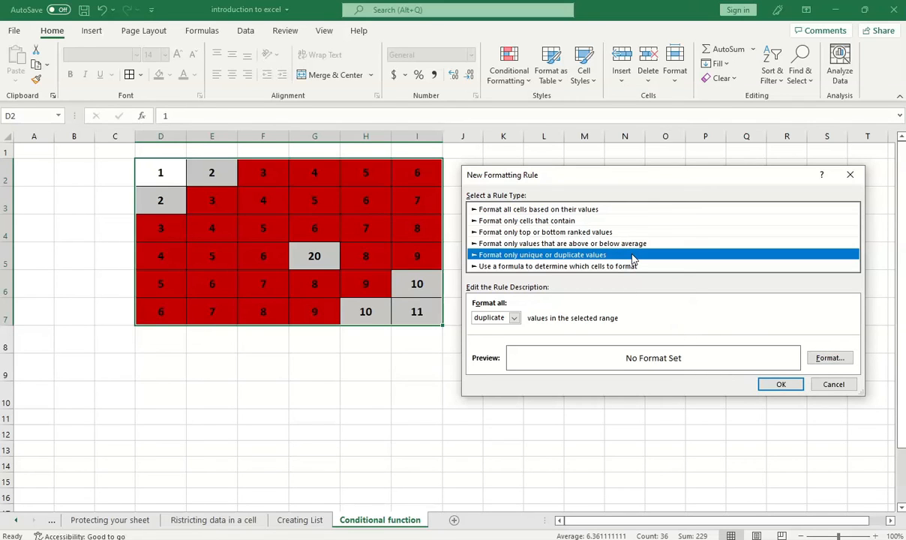
pyautogui.click(515, 319)
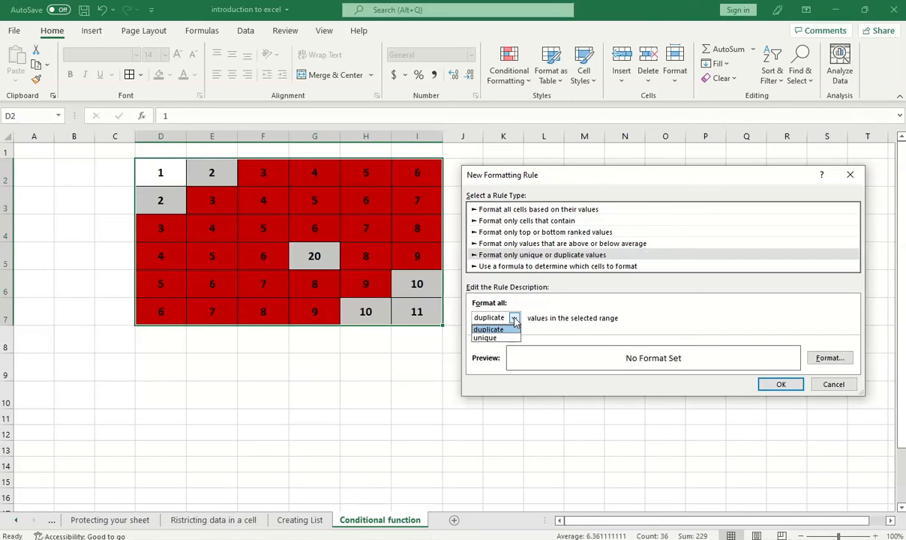
pyautogui.click(480, 313)
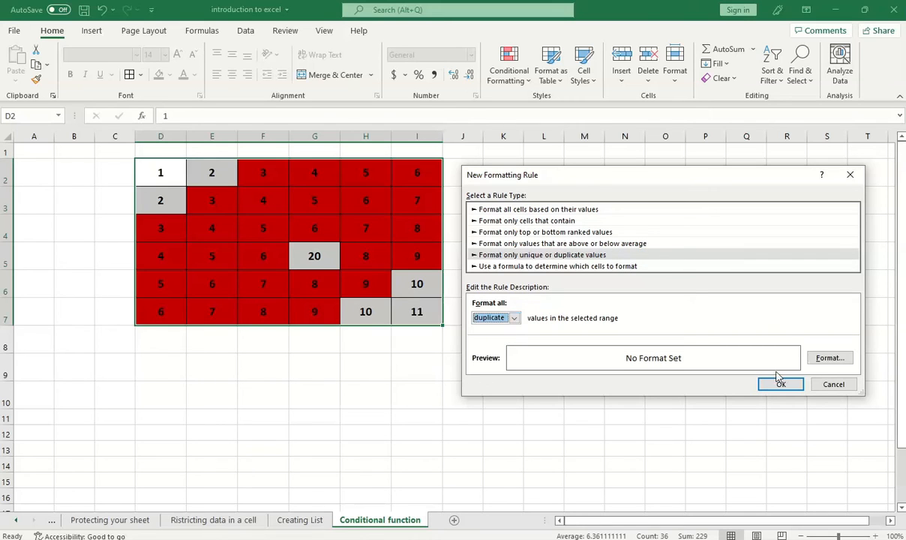
# Give the duplicate-values rule a blue background fill with automatic pattern color, save it and apply it to the table.
pyautogui.click(822, 360)
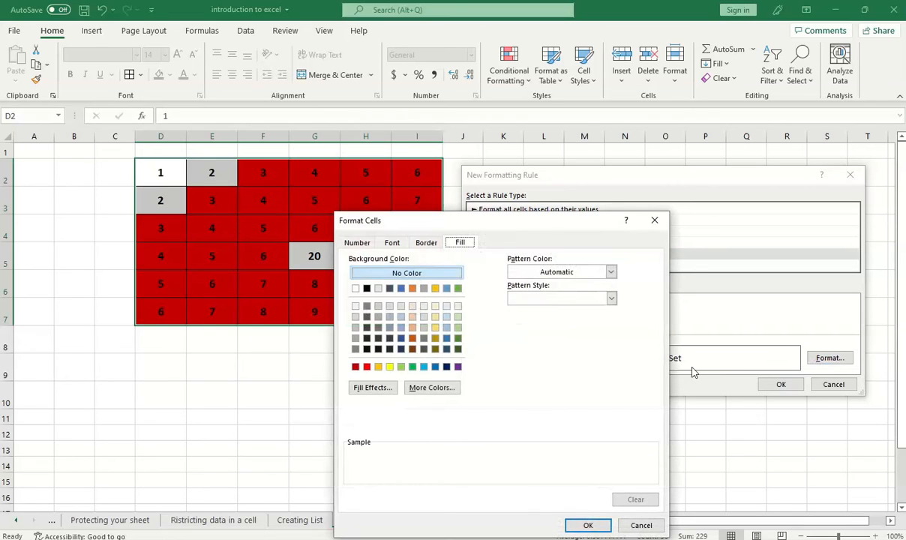
pyautogui.click(401, 288)
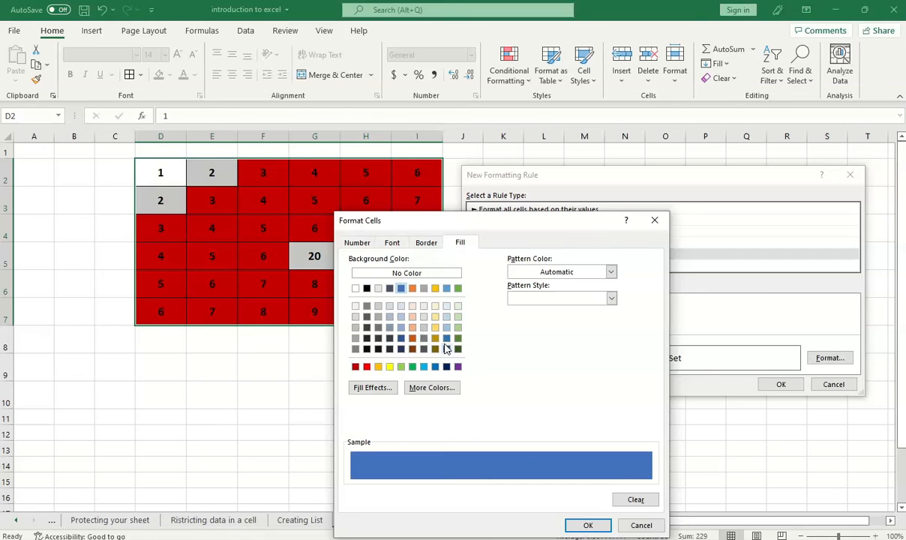
pyautogui.click(611, 272)
pyautogui.click(611, 273)
pyautogui.click(586, 525)
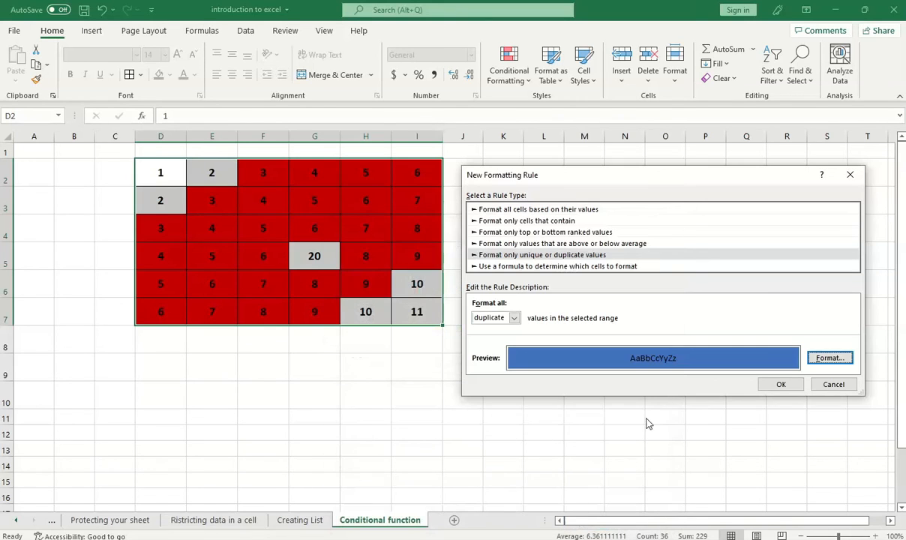
pyautogui.click(780, 384)
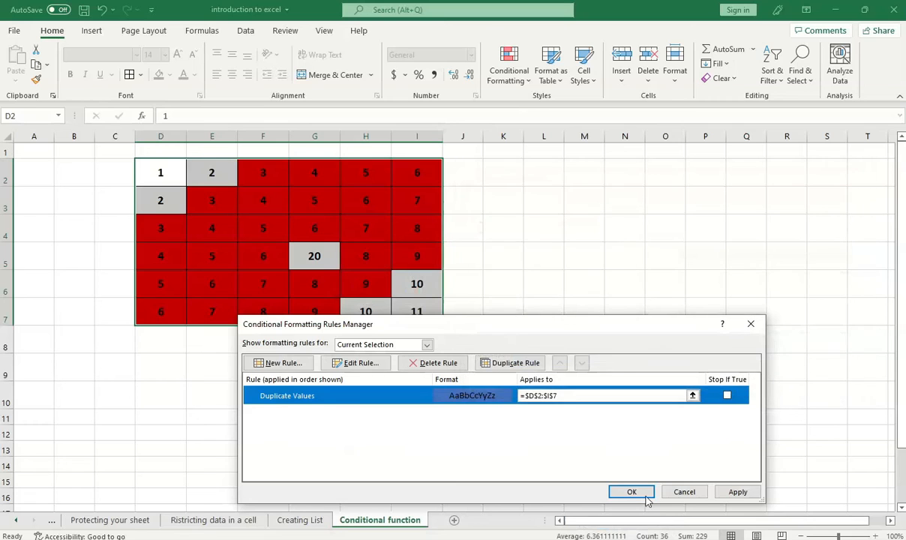
pyautogui.click(724, 495)
# Duplicate the blue Duplicate Values rule and delete the copy.
pyautogui.moveTo(477, 326); pyautogui.dragTo(530, 340)
pyautogui.click(564, 376)
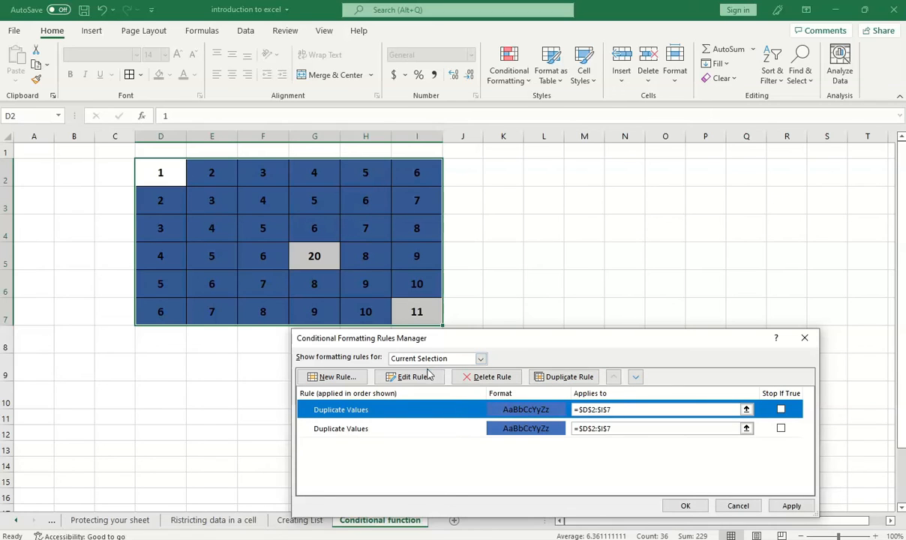
pyautogui.click(485, 376)
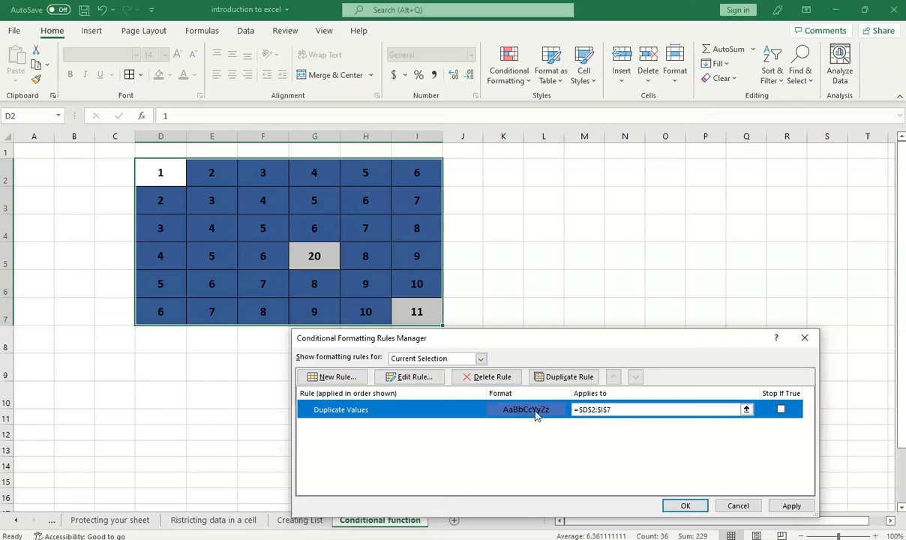
# Duplicate the Duplicate Values rule, set the copy to apply to =$D$4:$F$5, and apply the change.
pyautogui.click(563, 377)
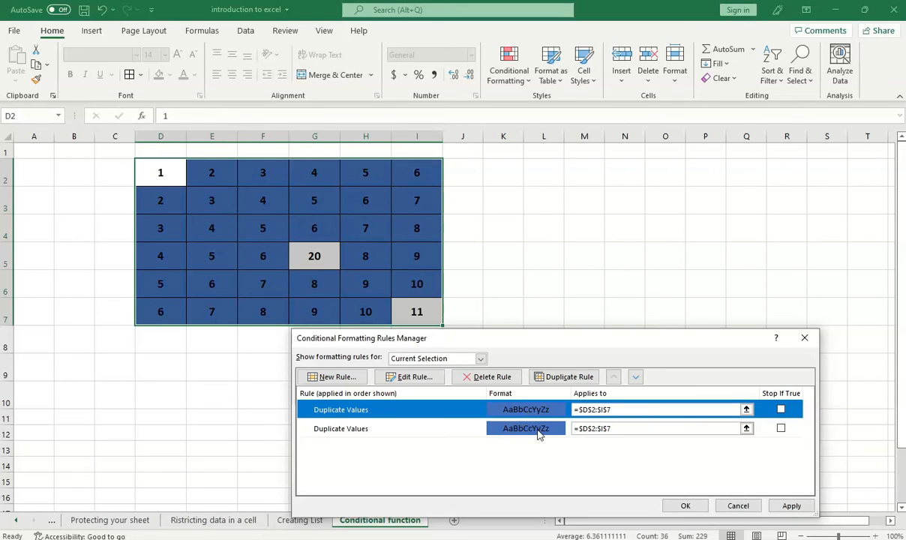
pyautogui.moveTo(623, 409); pyautogui.dragTo(583, 409)
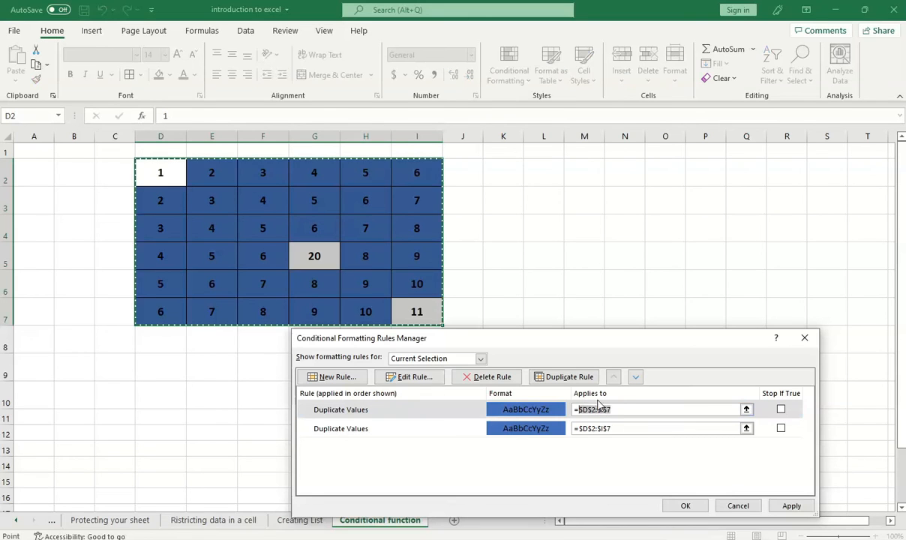
pyautogui.press('BackSpace')
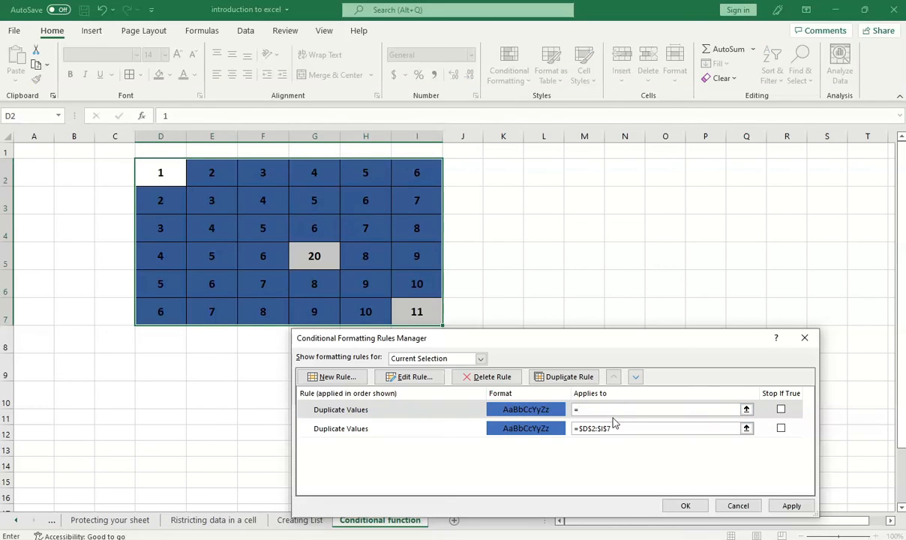
pyautogui.click(745, 409)
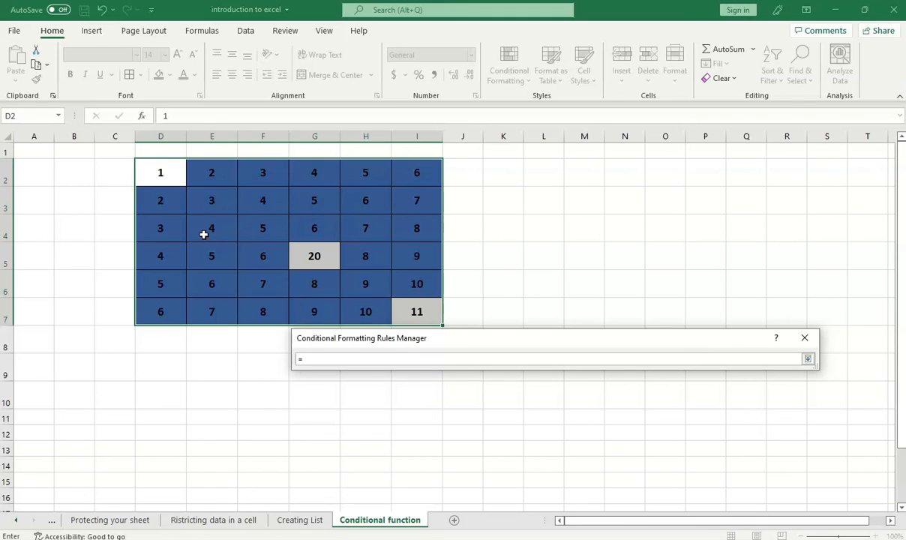
pyautogui.moveTo(177, 248); pyautogui.dragTo(265, 216)
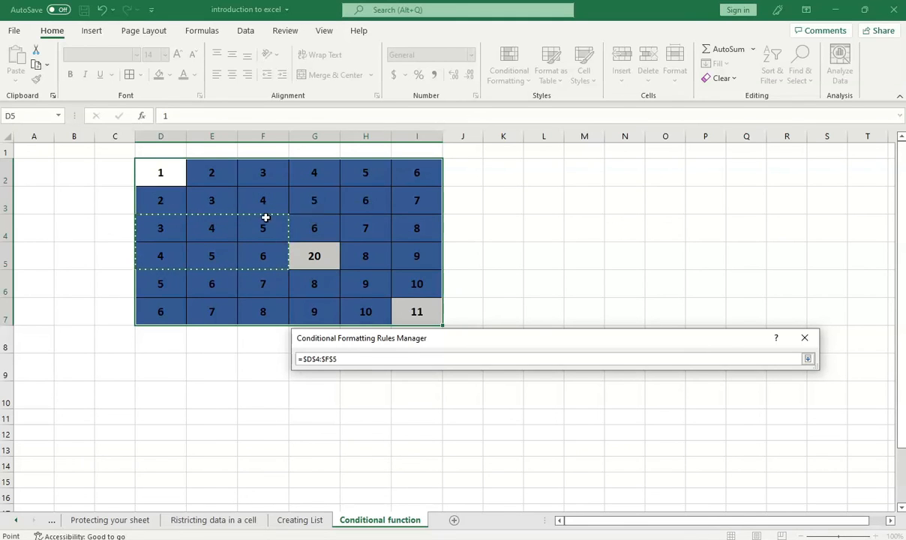
pyautogui.click(807, 358)
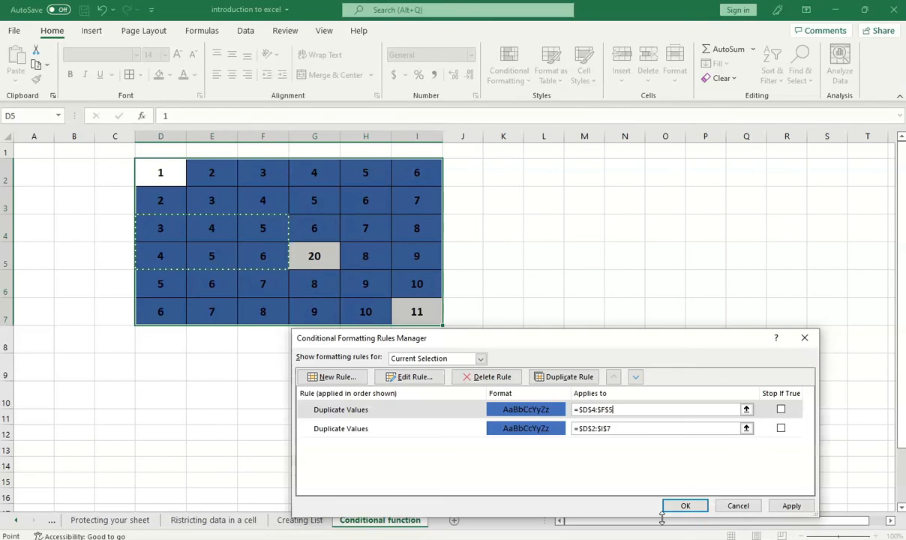
pyautogui.click(793, 506)
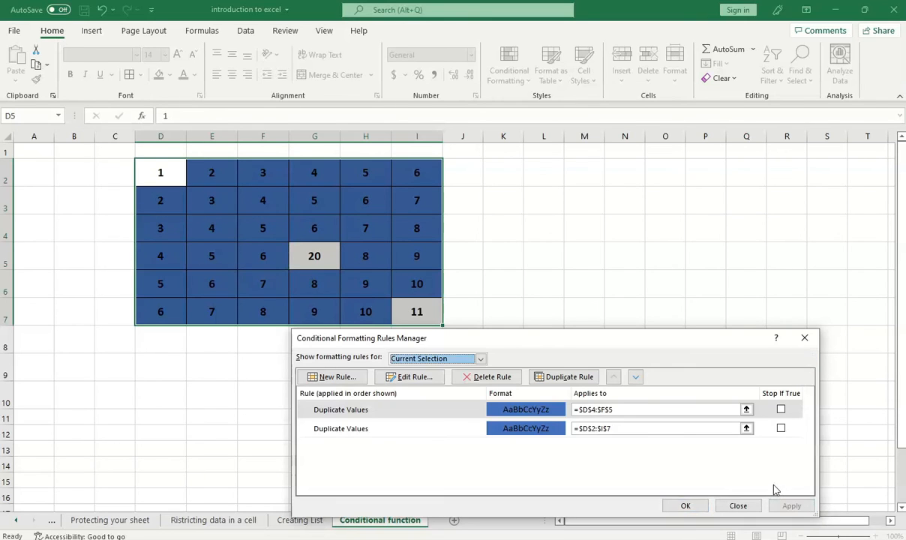
# Change the fill of the rule covering D4:F5 to standard red and apply it to the table.
pyautogui.click(504, 413)
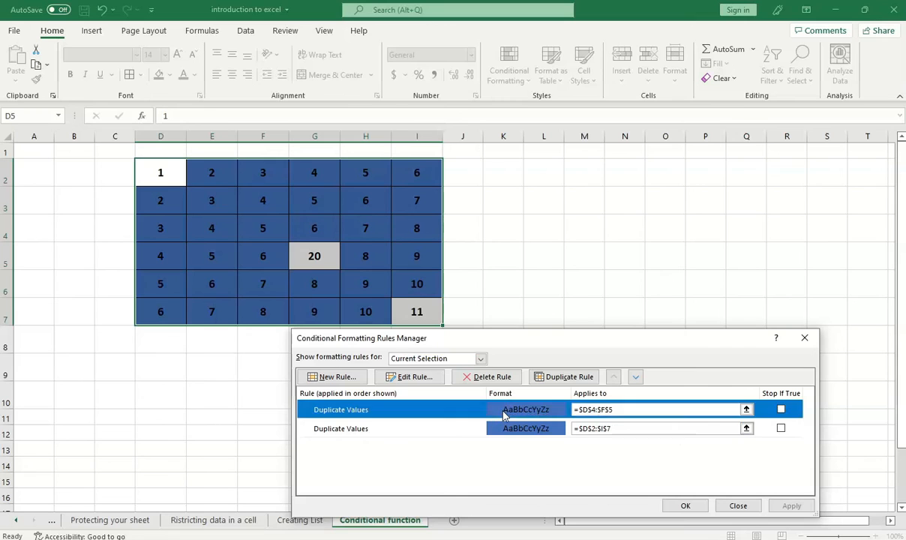
pyautogui.doubleClick(504, 411)
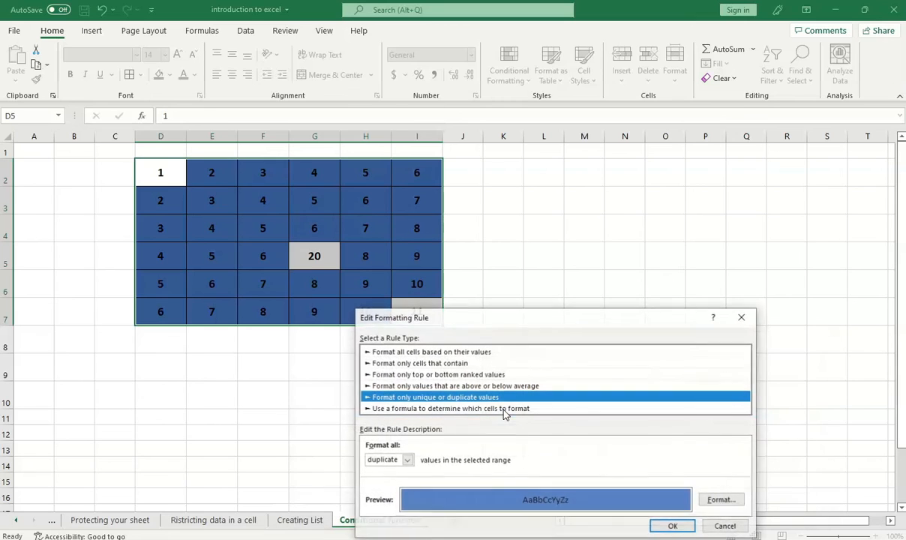
pyautogui.click(721, 500)
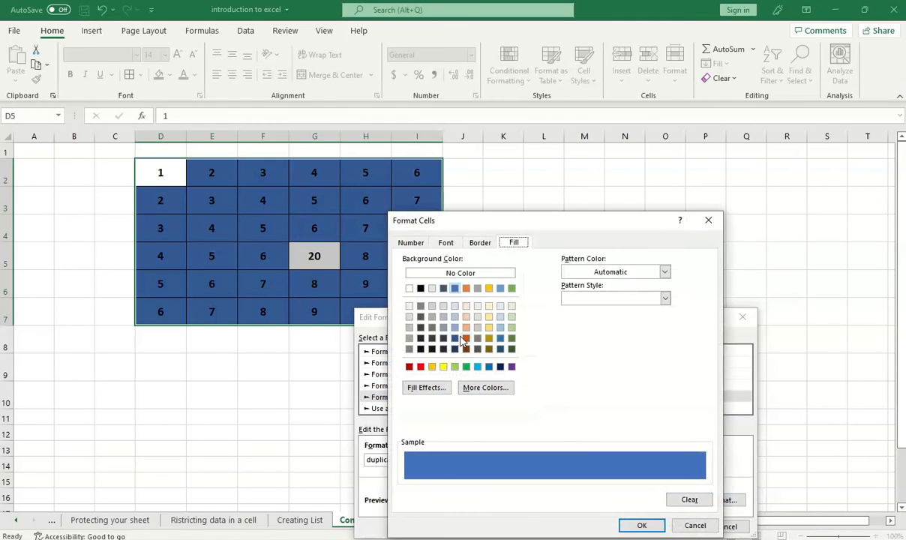
pyautogui.click(420, 366)
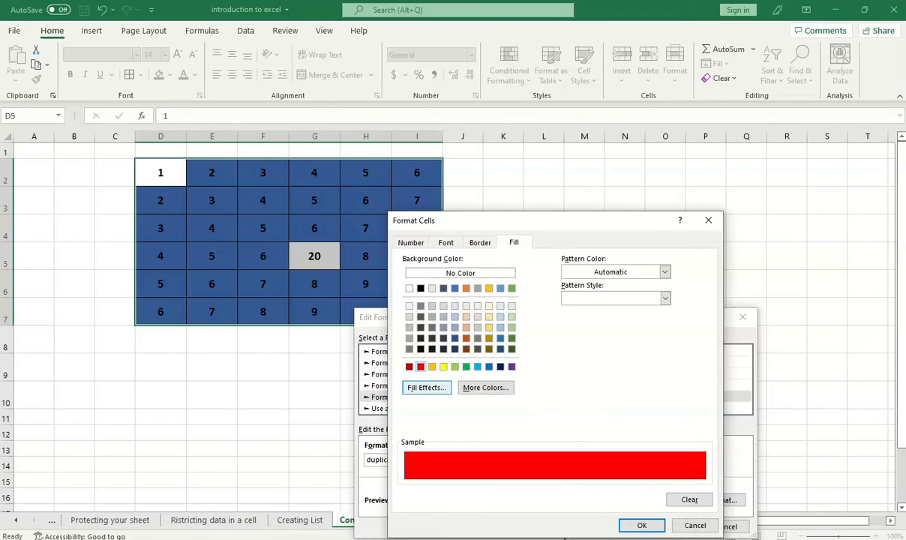
pyautogui.click(642, 524)
pyautogui.click(665, 524)
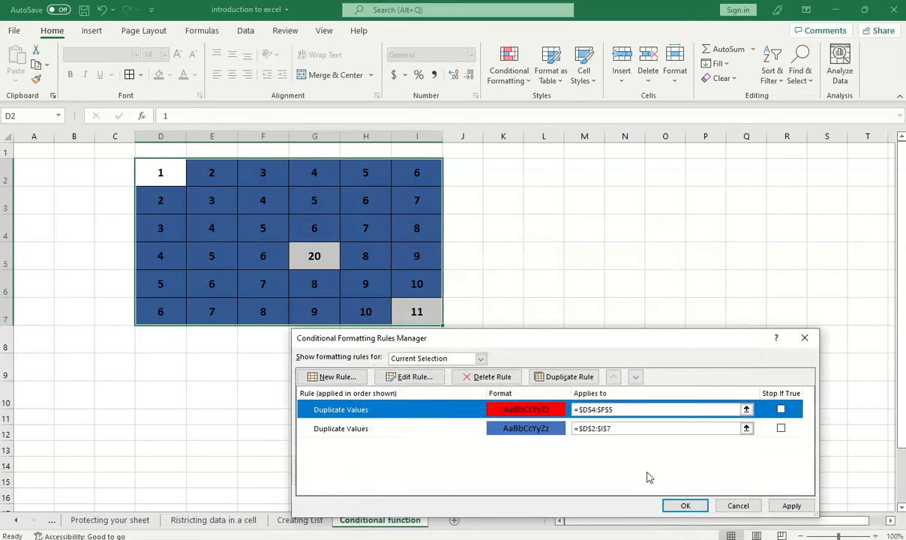
pyautogui.click(794, 507)
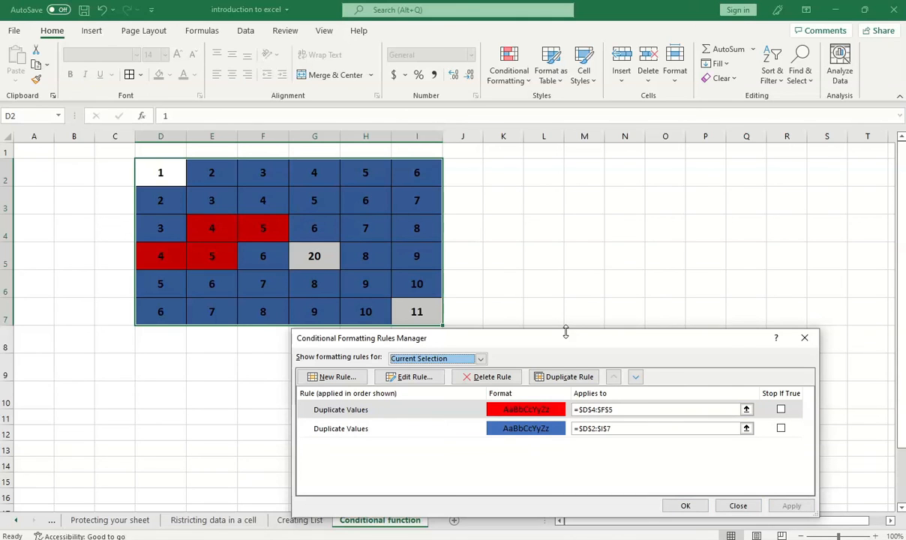
pyautogui.click(481, 429)
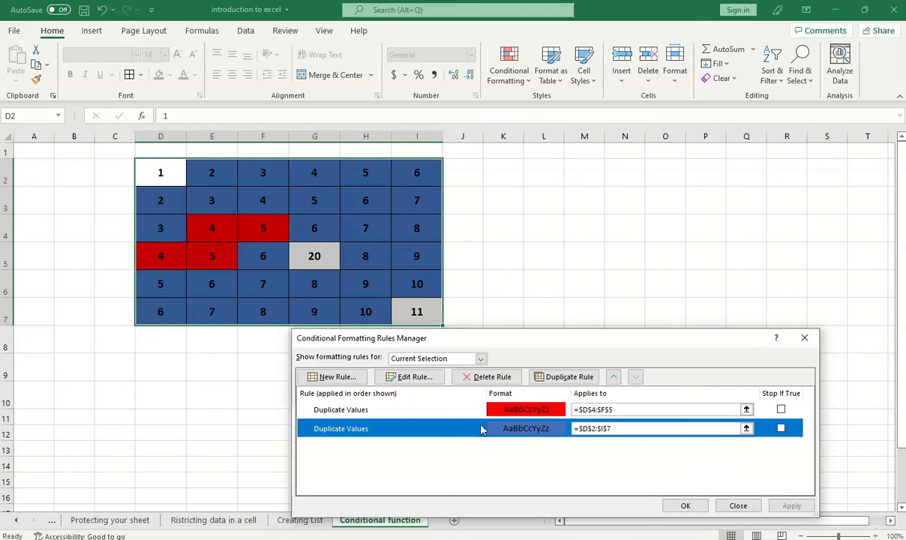
pyautogui.click(457, 410)
pyautogui.click(476, 429)
pyautogui.click(474, 411)
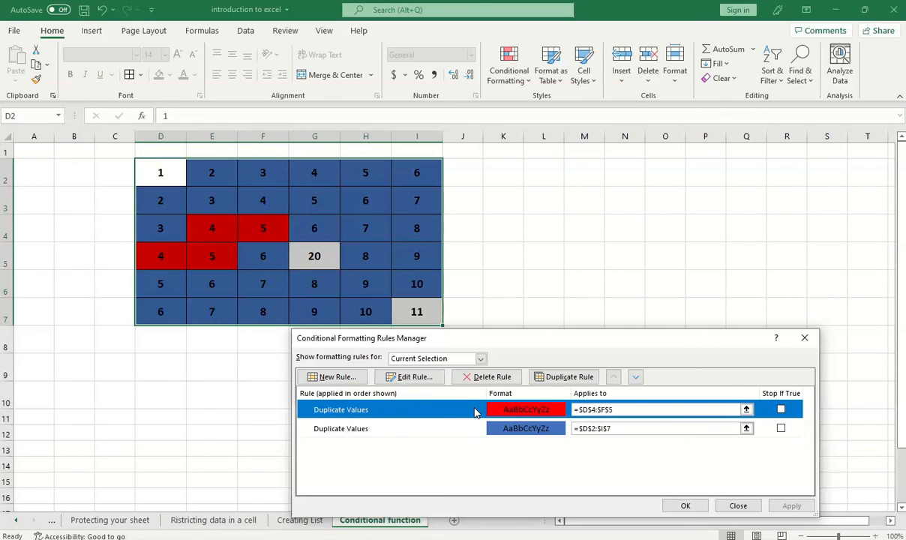
pyautogui.click(477, 429)
pyautogui.click(476, 412)
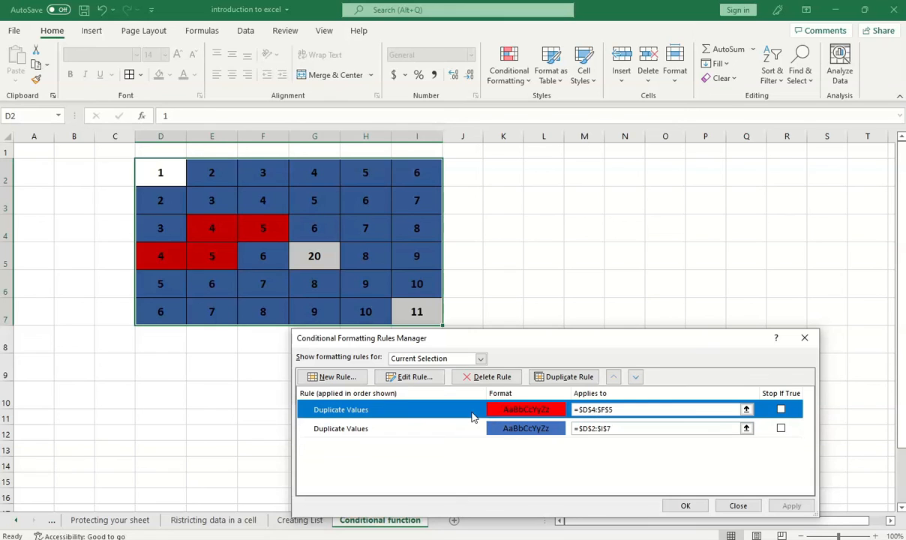
# Move the red Duplicate Values rule for D4:F5 below the blue rule and apply the new order.
pyautogui.click(635, 376)
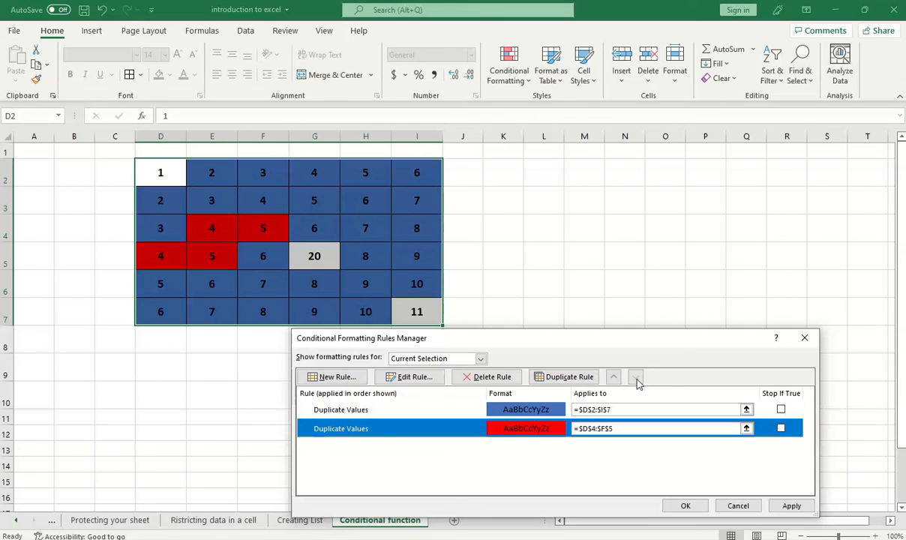
pyautogui.click(789, 505)
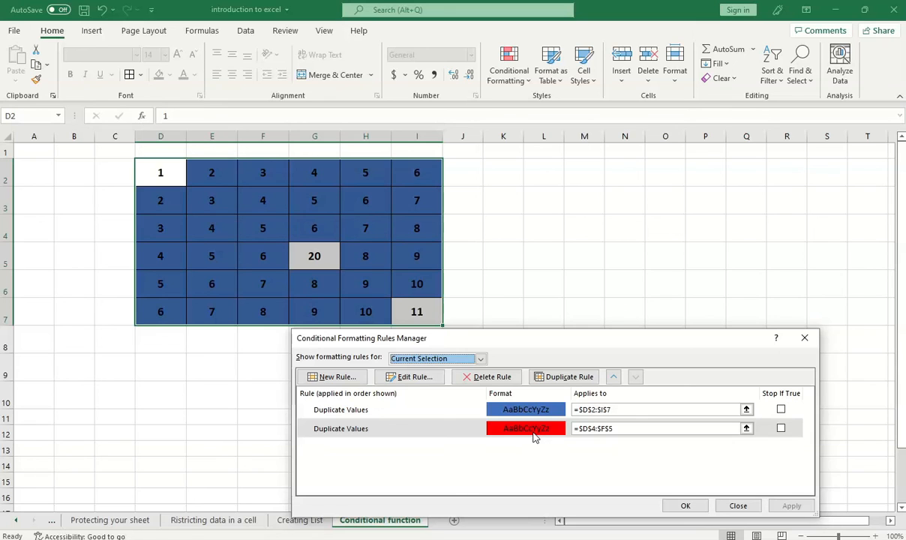
# Move the blue Duplicate Values rule for D2:I7 below the red rule and apply the new order.
pyautogui.click(456, 411)
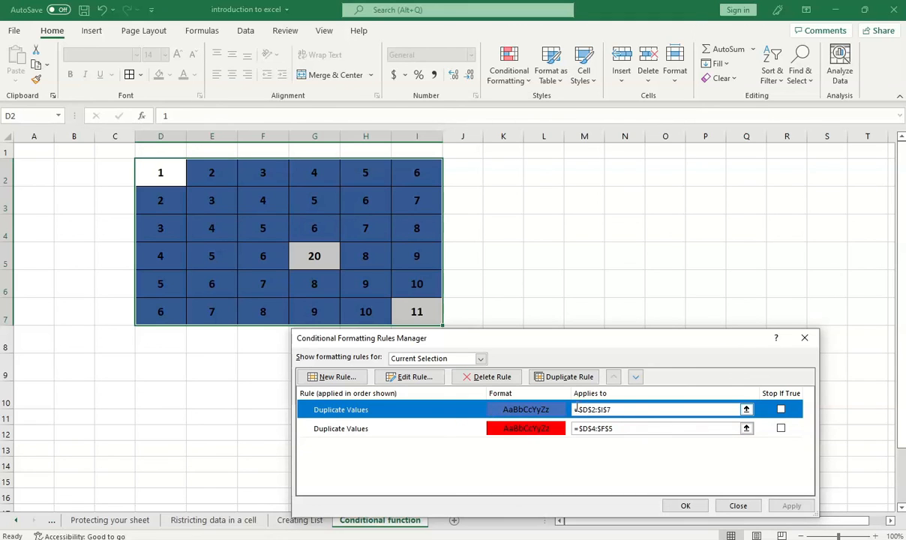
pyautogui.click(447, 430)
pyautogui.click(448, 414)
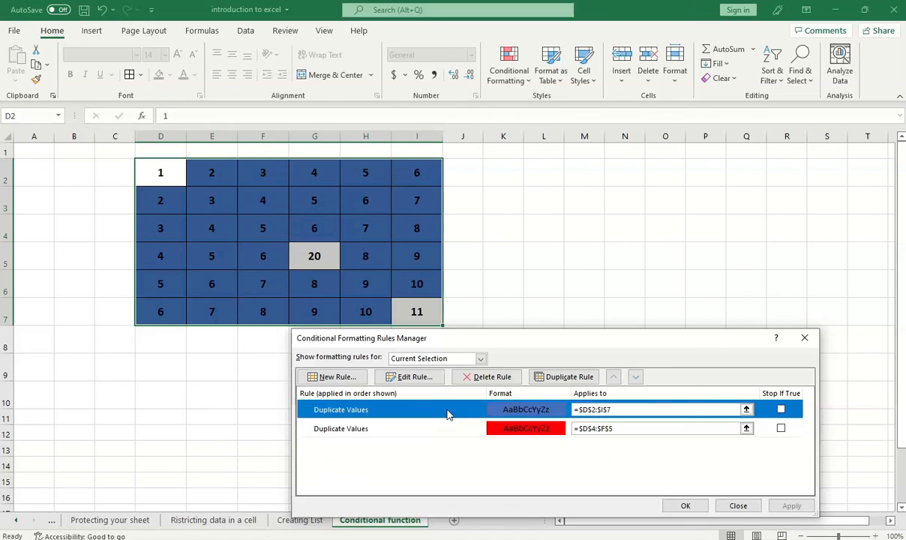
pyautogui.click(635, 377)
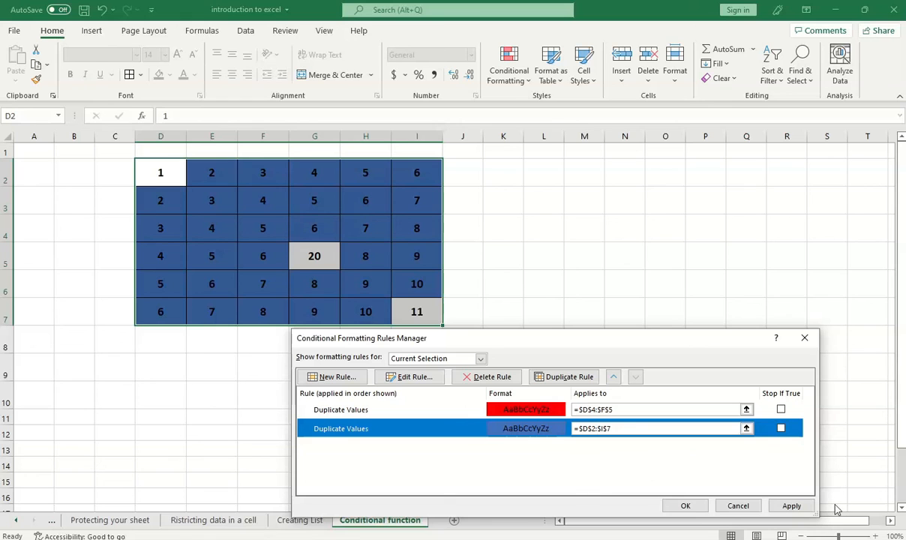
pyautogui.click(791, 505)
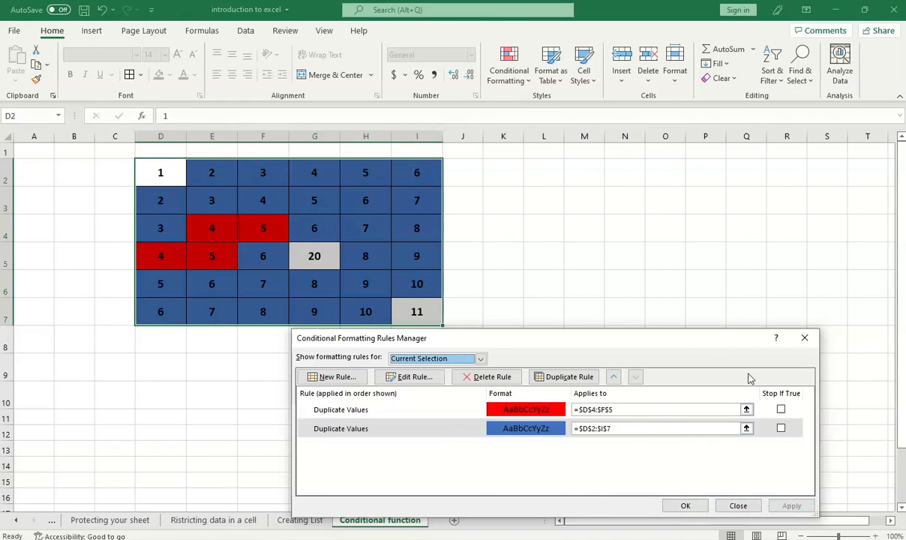
# Start a new formatting rule for only unique or duplicate values and set it to format unique values.
pyautogui.click(334, 377)
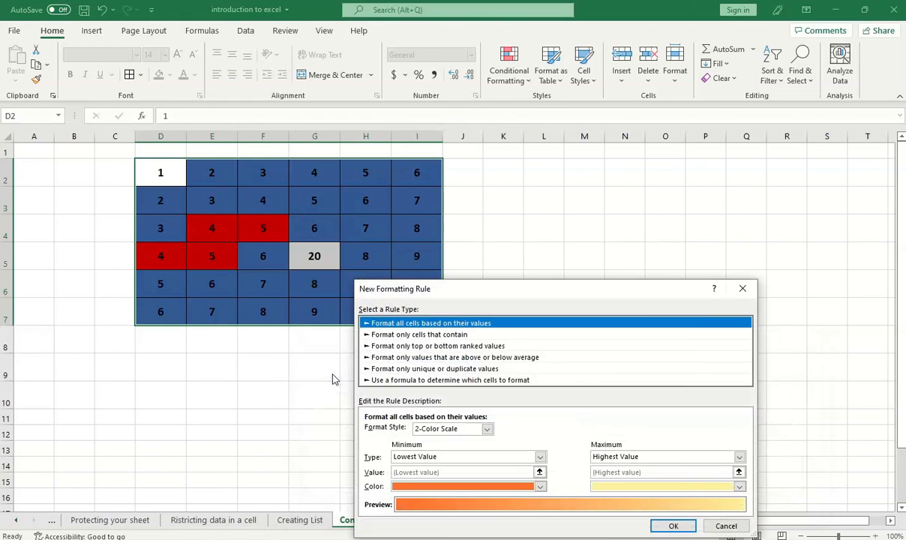
pyautogui.click(426, 368)
pyautogui.moveTo(462, 292); pyautogui.dragTo(586, 163)
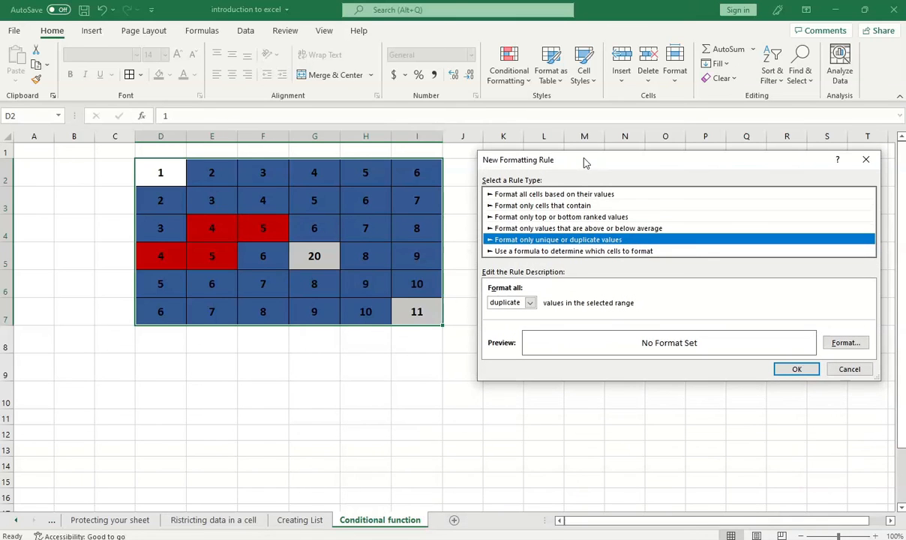
pyautogui.click(530, 303)
pyautogui.click(487, 318)
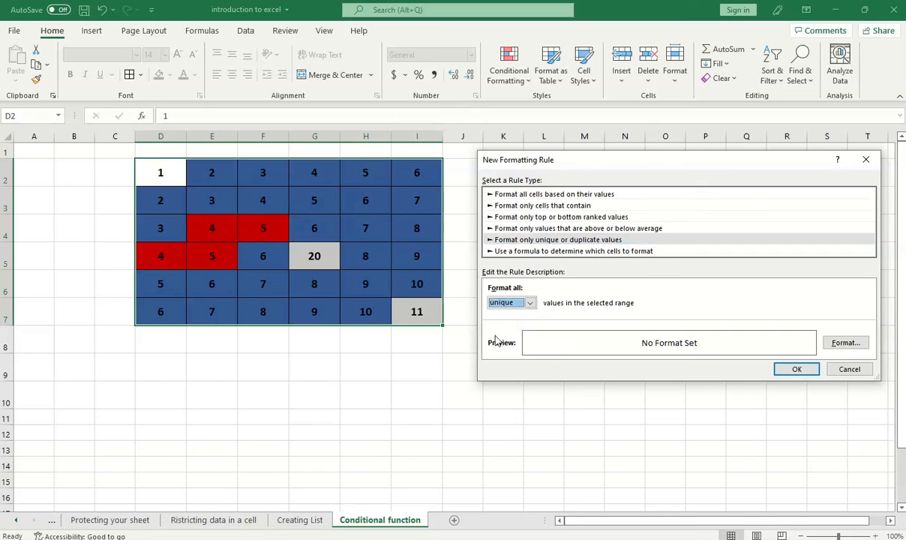
# Give the unique-values rule a standard yellow background fill and save the rule.
pyautogui.moveTo(618, 166); pyautogui.dragTo(585, 181)
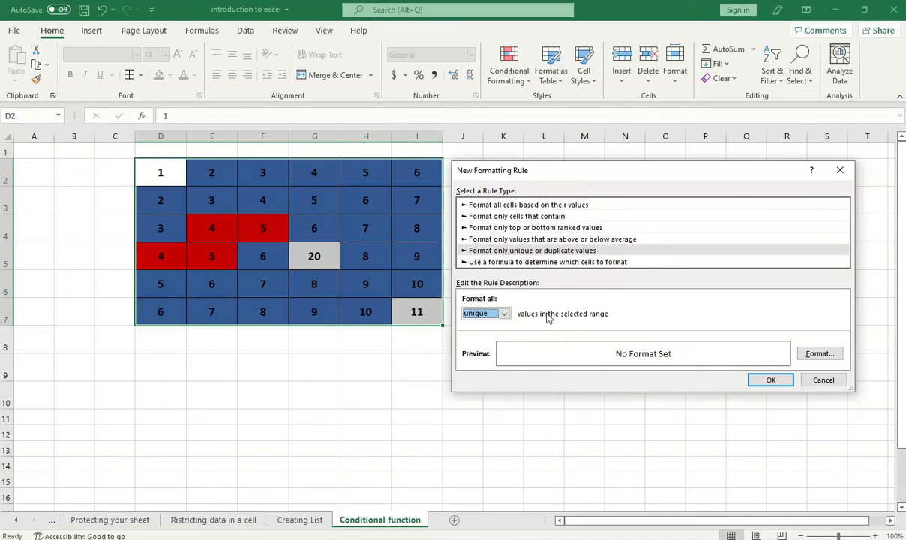
pyautogui.click(808, 354)
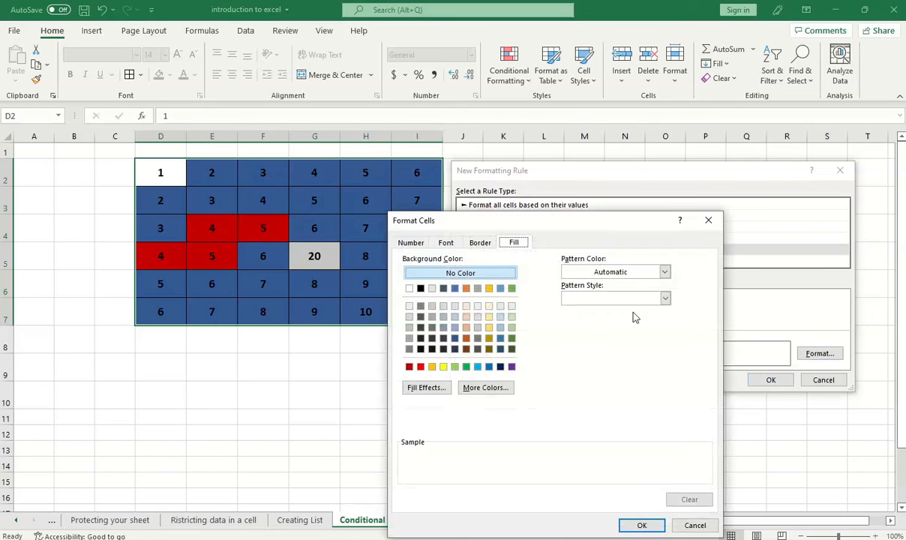
pyautogui.click(443, 365)
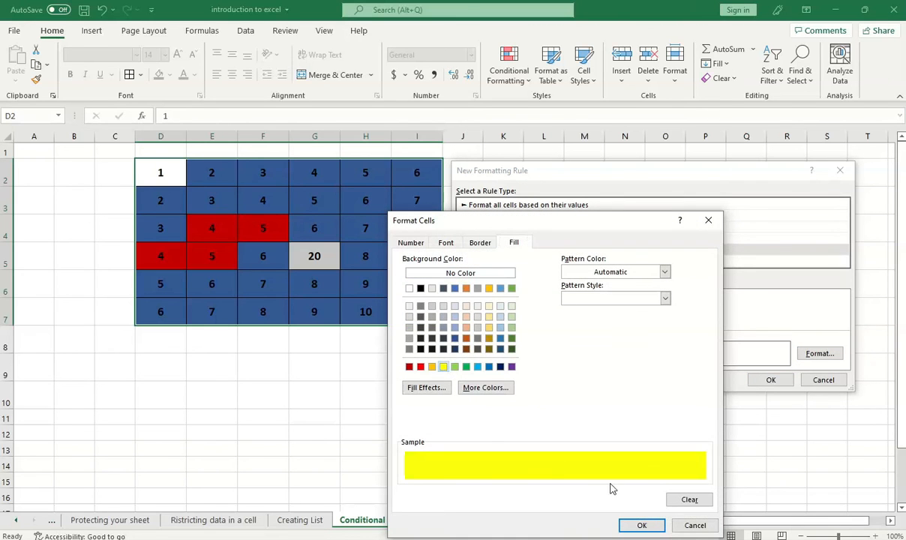
pyautogui.click(638, 526)
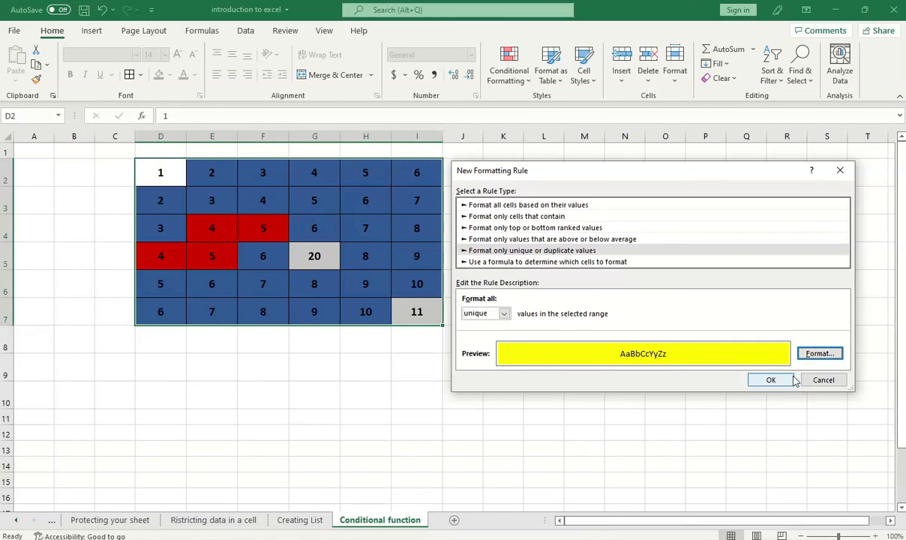
pyautogui.click(771, 380)
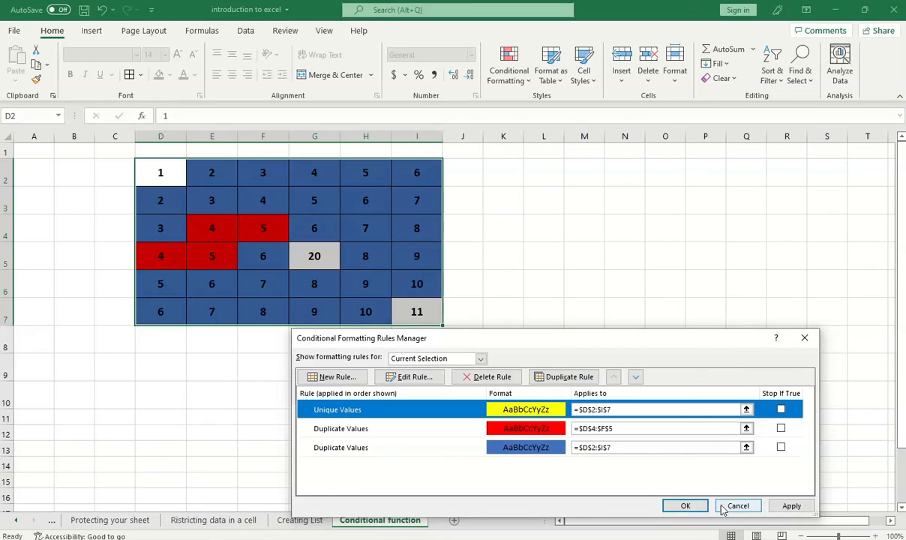
# Apply the yellow Unique Values rule to the table and close the Conditional Formatting Rules Manager.
pyautogui.click(787, 506)
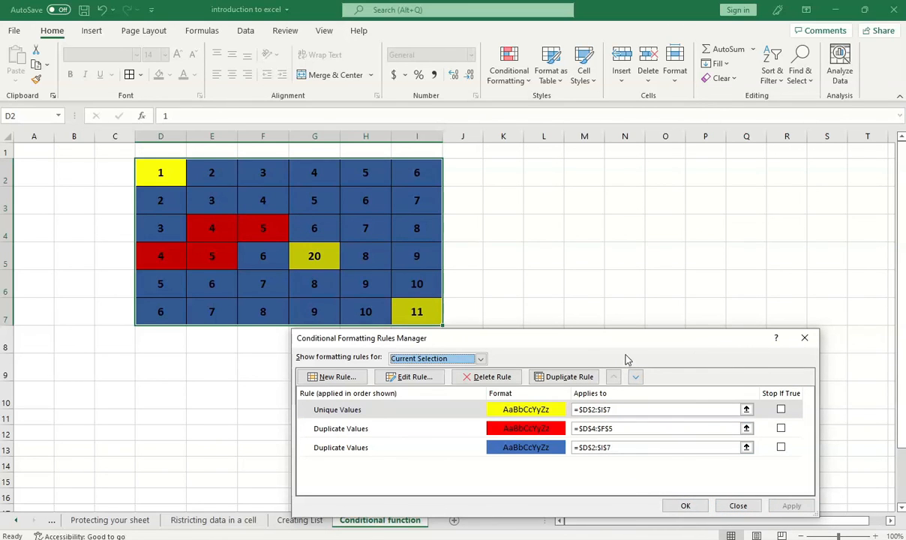
pyautogui.moveTo(572, 343); pyautogui.dragTo(537, 345)
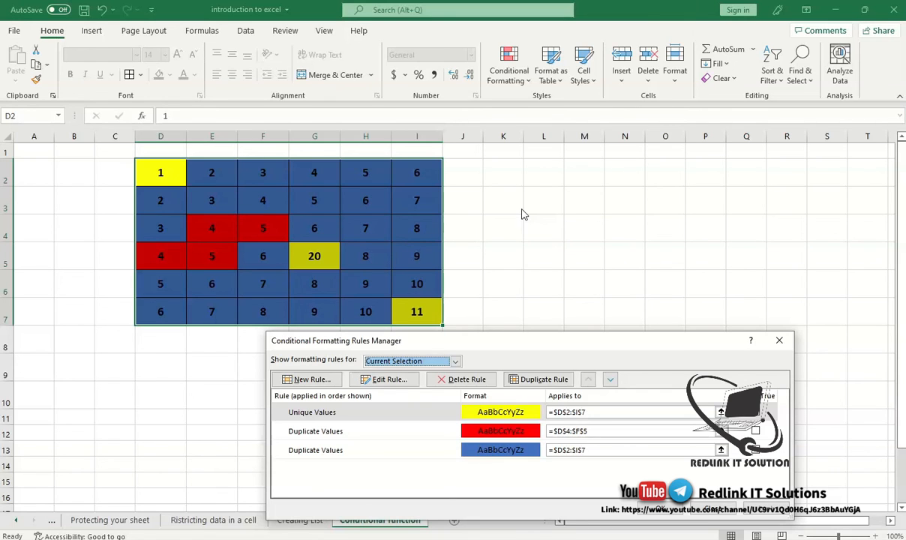
pyautogui.click(659, 510)
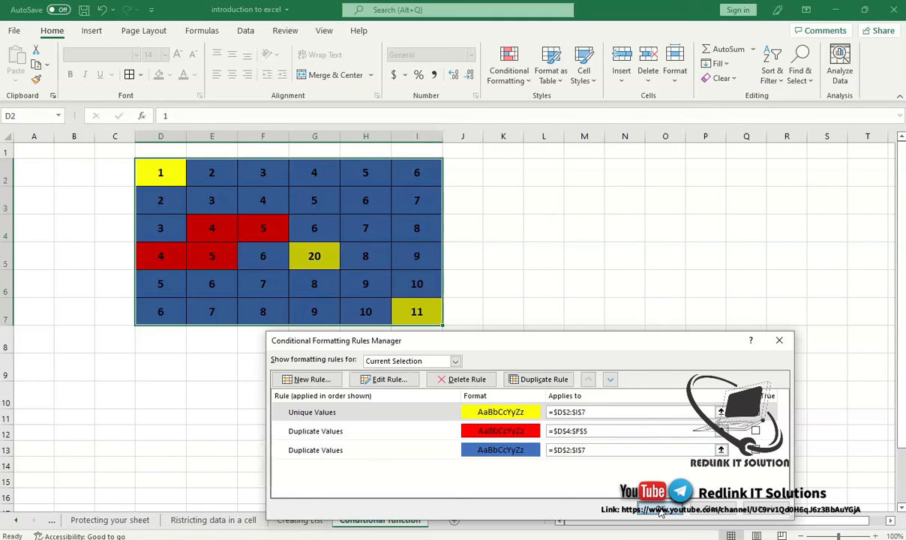